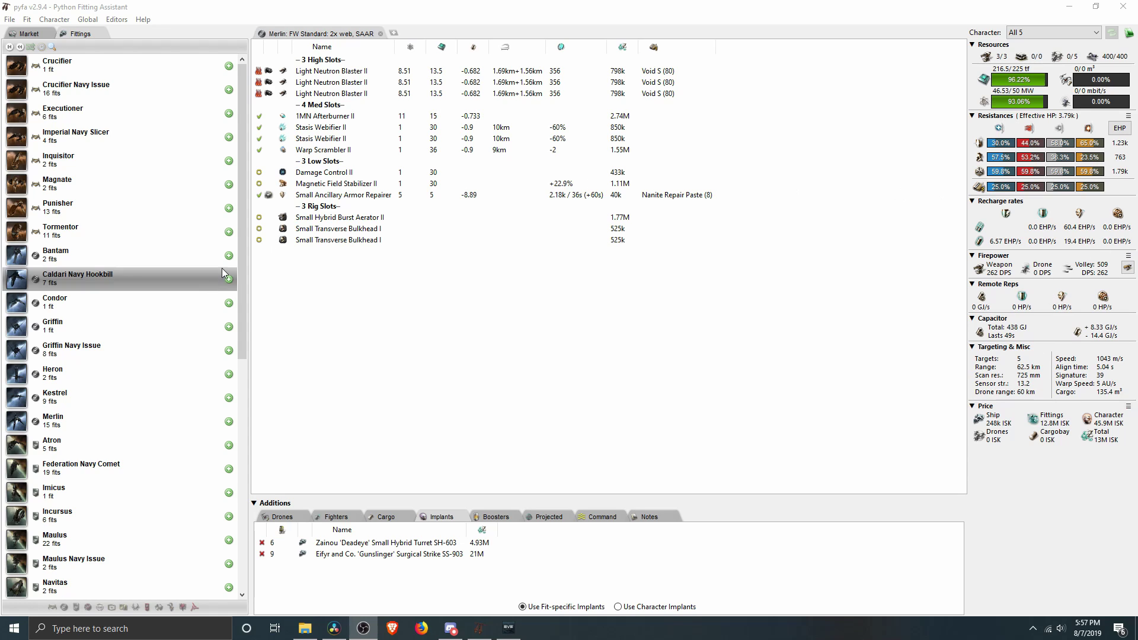
# Open the Merlin fit "FW Standard: MSE" and review the Merlin's traits in its basic ship stats.
pyautogui.click(83, 422)
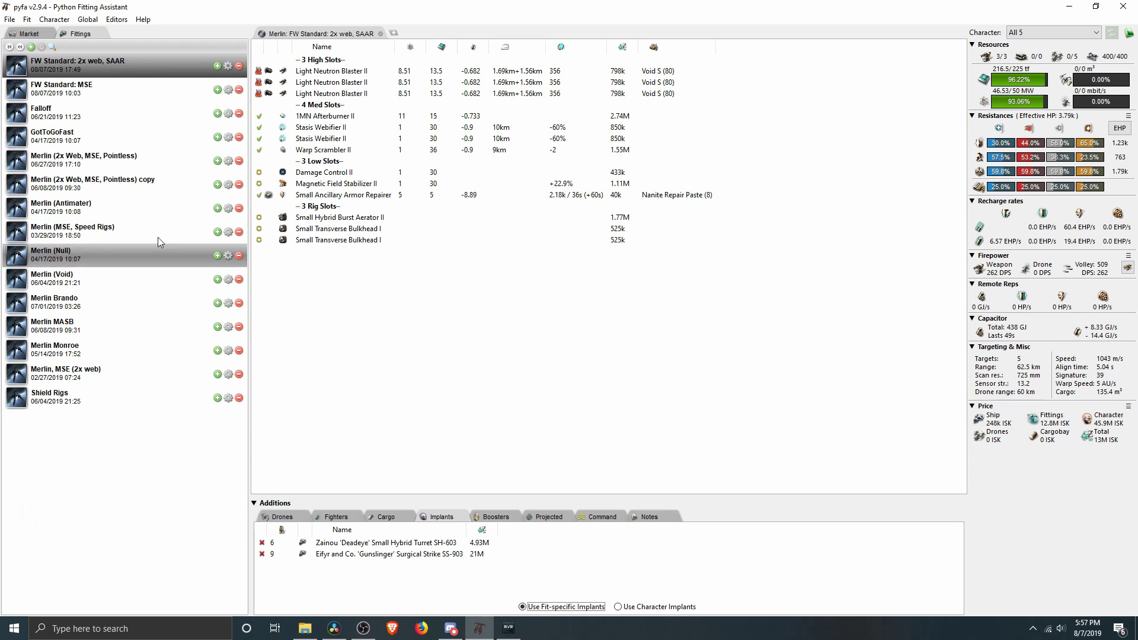
pyautogui.click(112, 83)
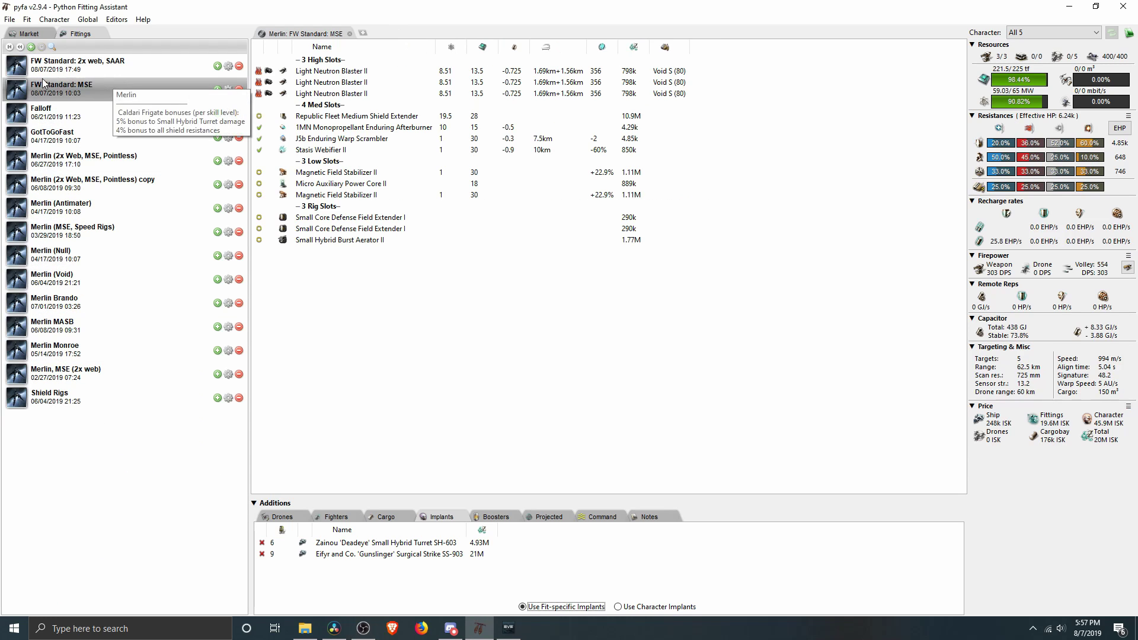
pyautogui.click(19, 46)
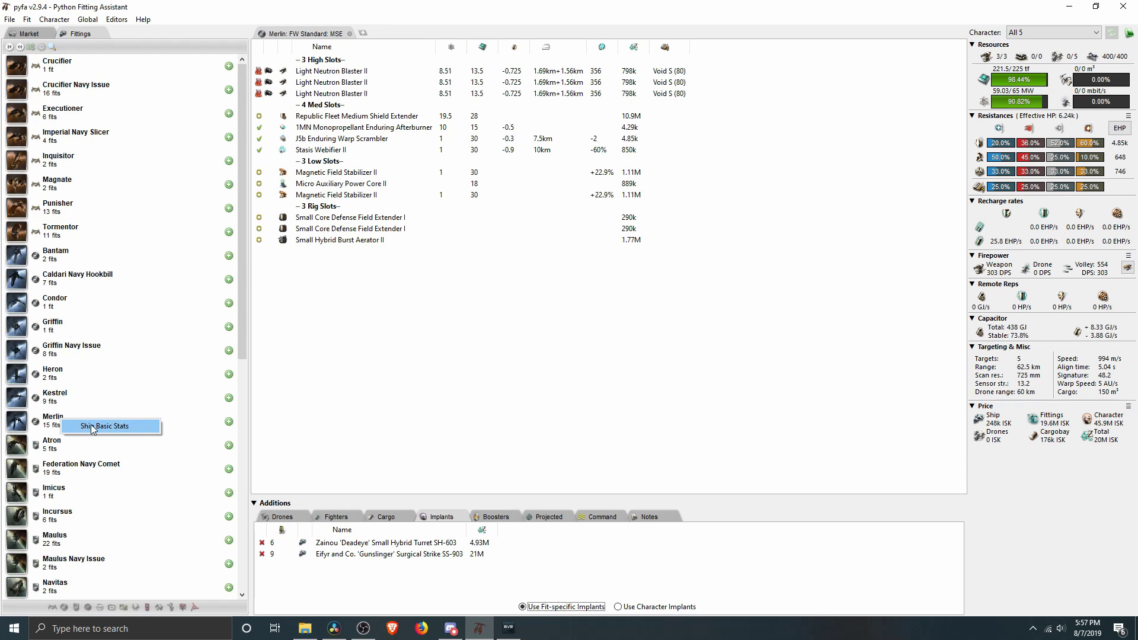
pyautogui.click(92, 426)
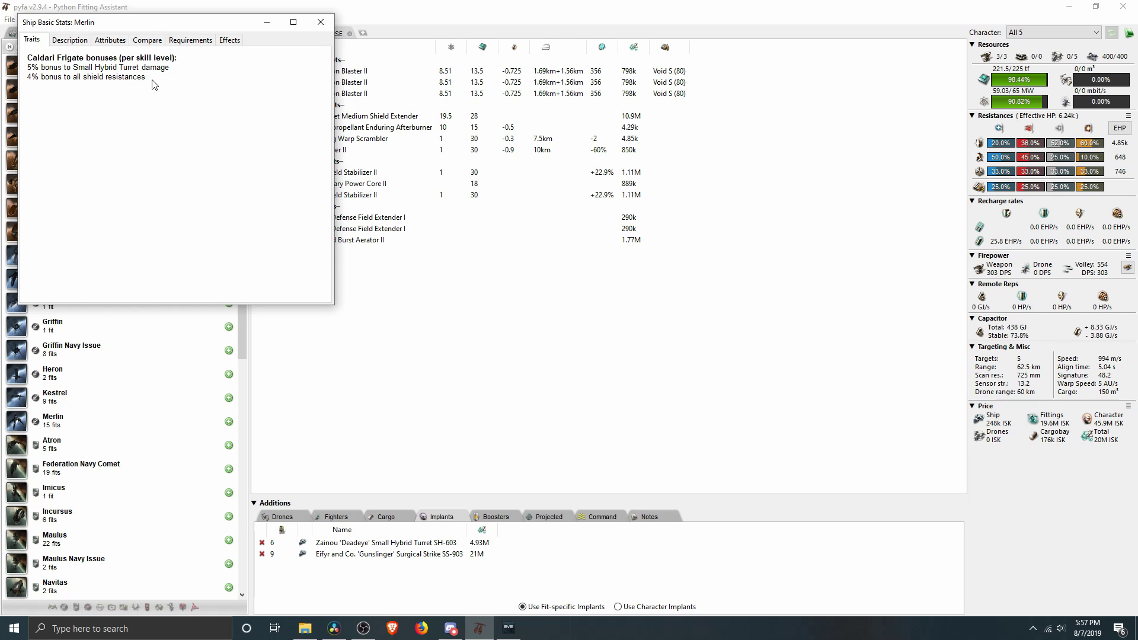
pyautogui.click(320, 22)
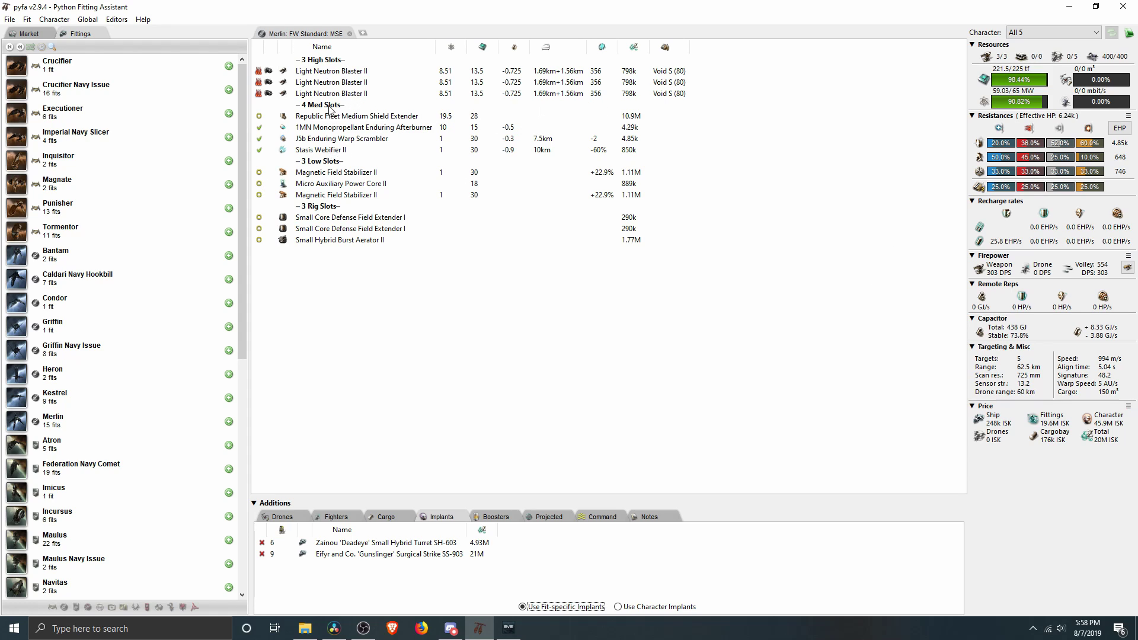
# Load Federation Navy Antimatter Charge S into all three Light Neutron Blaster II turrets.
pyautogui.click(325, 72)
pyautogui.keyDown('shift'); pyautogui.click(329, 94); pyautogui.keyUp('shift')
pyautogui.rightClick(329, 93)
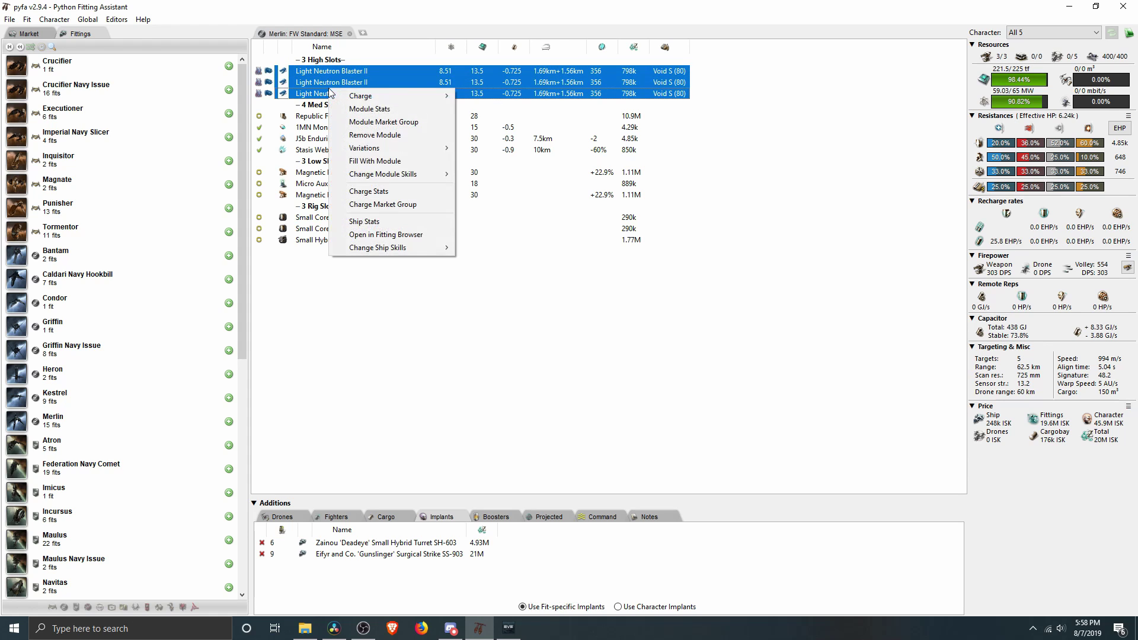
pyautogui.moveTo(425, 99)
pyautogui.moveTo(531, 214)
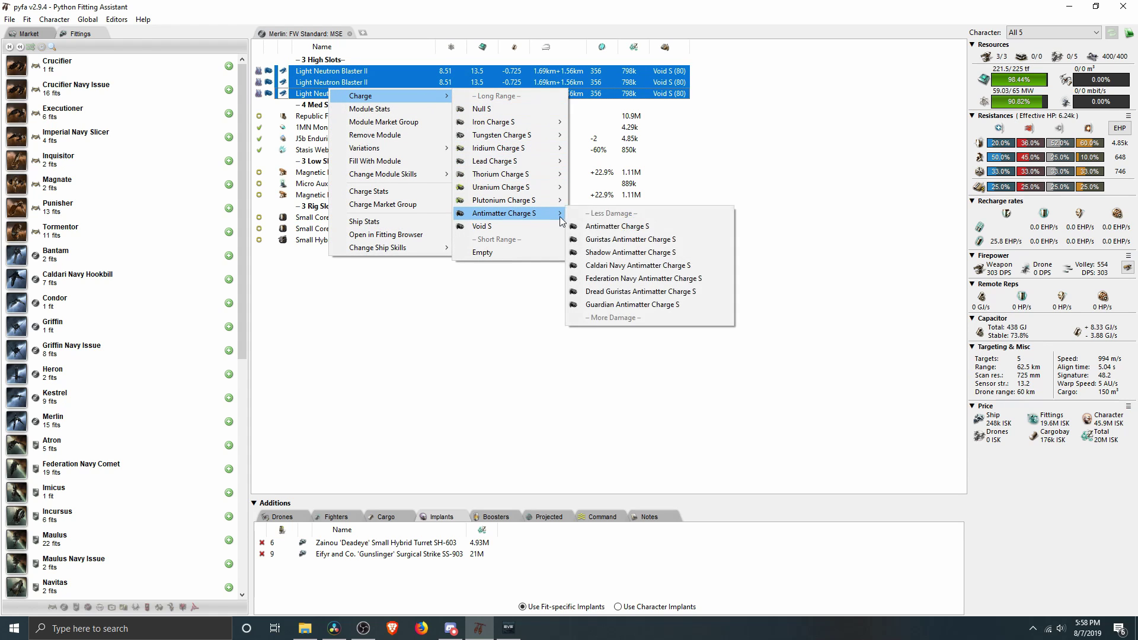
pyautogui.click(640, 280)
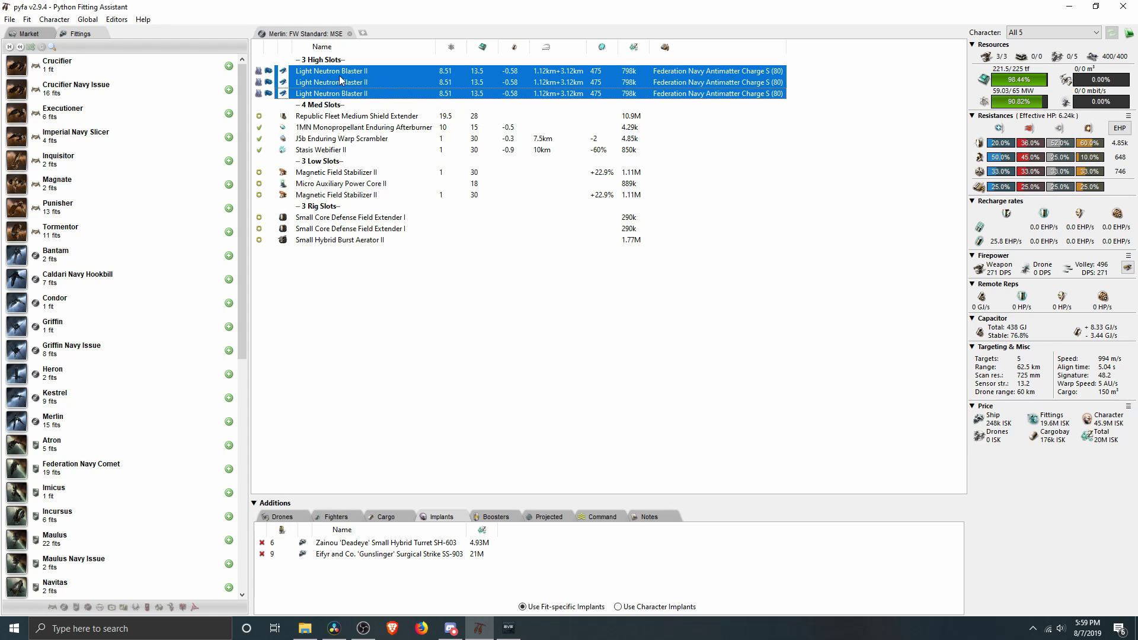
# Switch the charge of all three Light Neutron Blaster II turrets back to Void S.
pyautogui.rightClick(355, 83)
pyautogui.moveTo(359, 83)
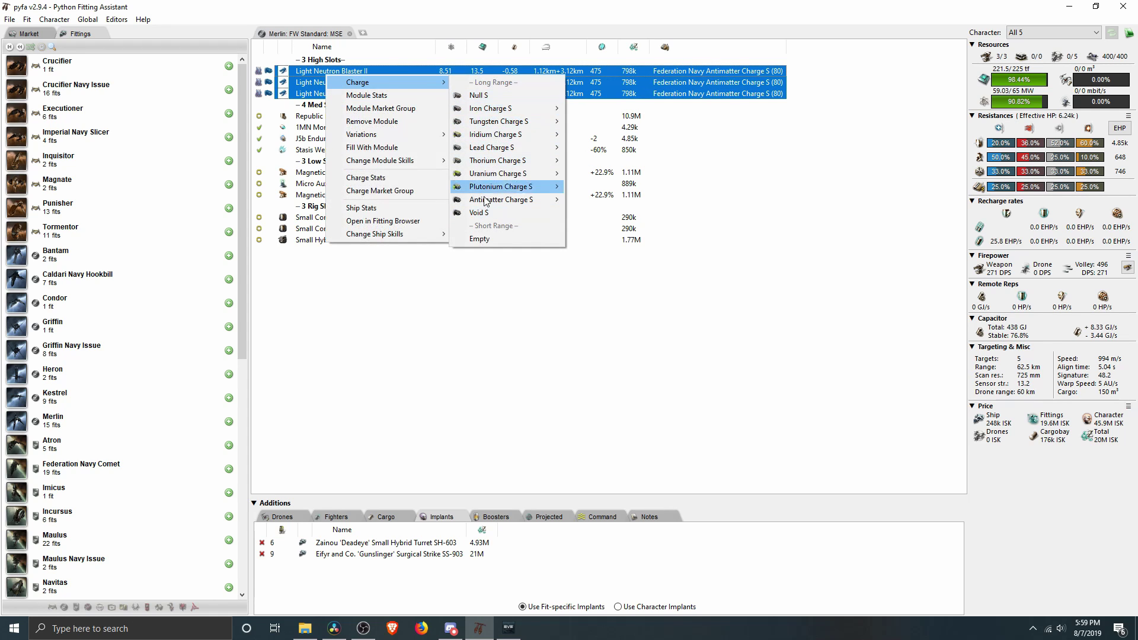
pyautogui.click(483, 212)
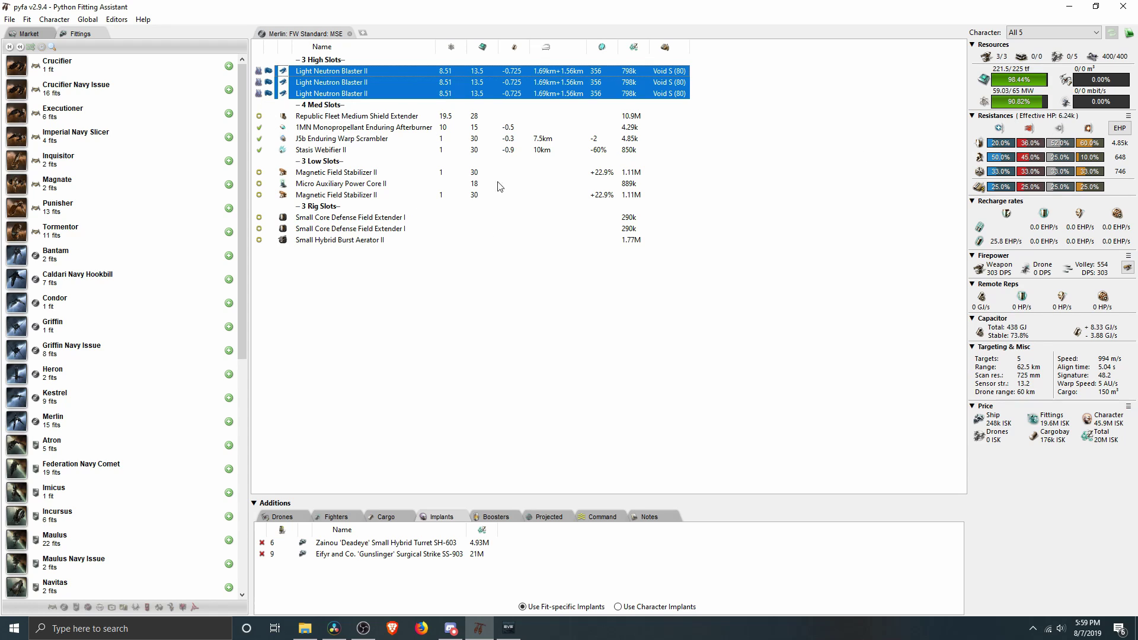
# Examine the Republic Fleet Medium Shield Extender, a Small Core Defense Field Extender I rig and the Small Hybrid Burst Aerator II.
pyautogui.click(357, 117)
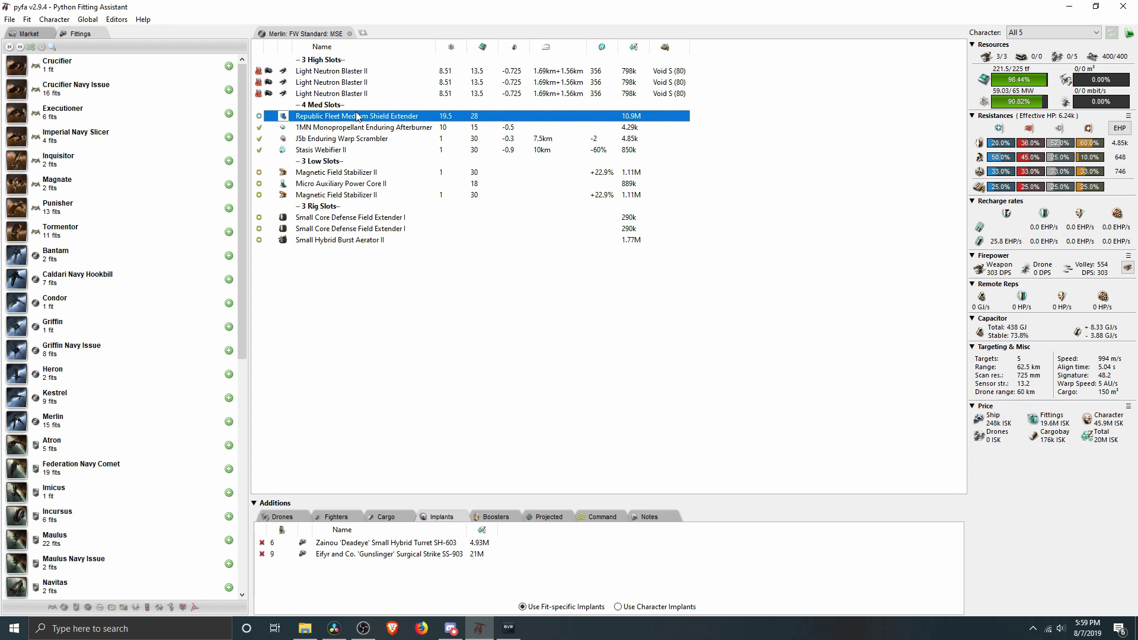
pyautogui.click(329, 229)
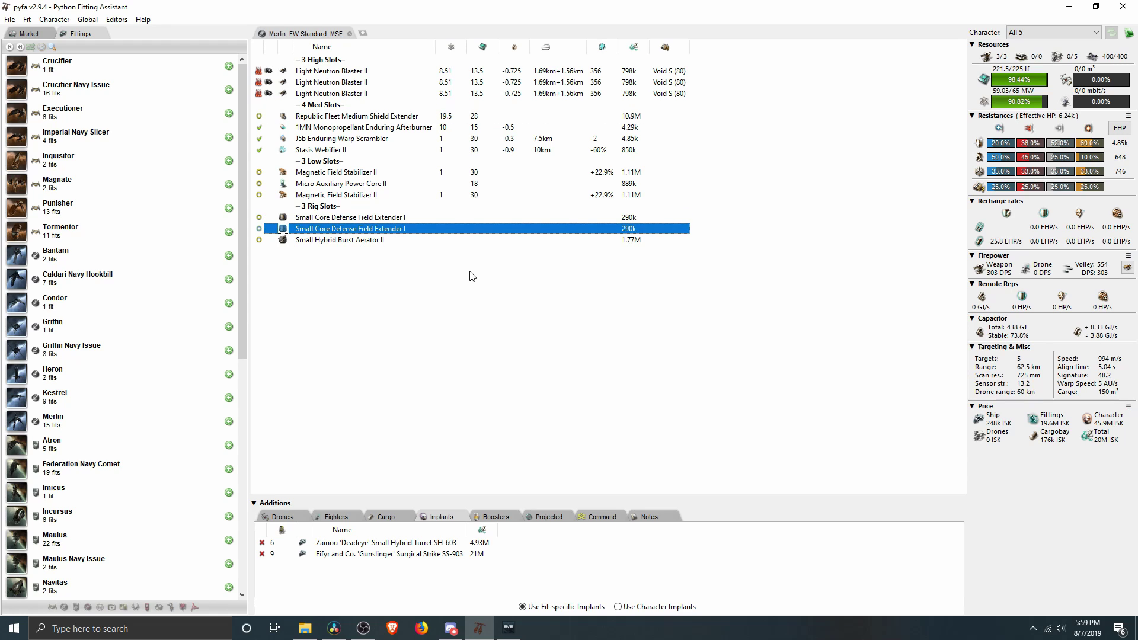
pyautogui.click(323, 241)
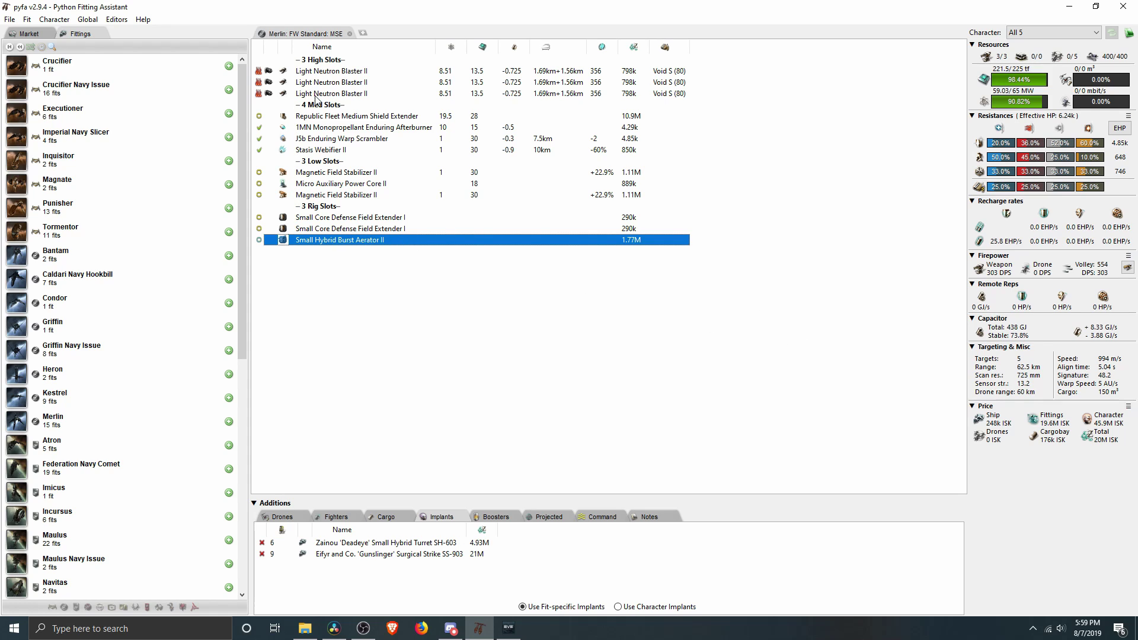
# Take the Micro Auxiliary Power Core II offline and bring it back online.
pyautogui.click(259, 184)
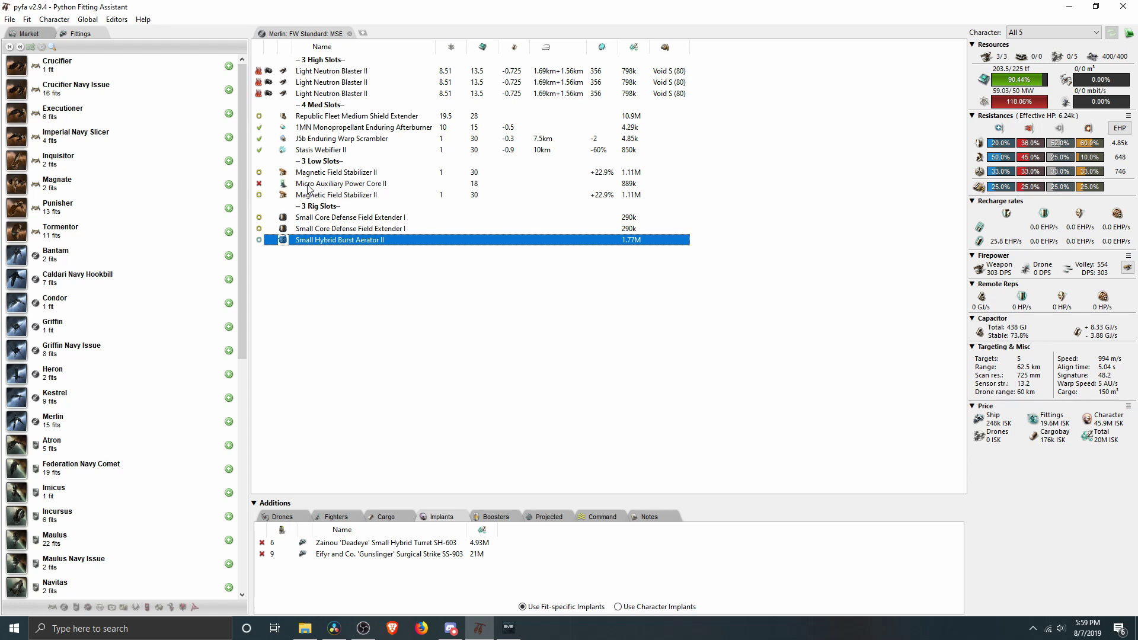
pyautogui.click(259, 183)
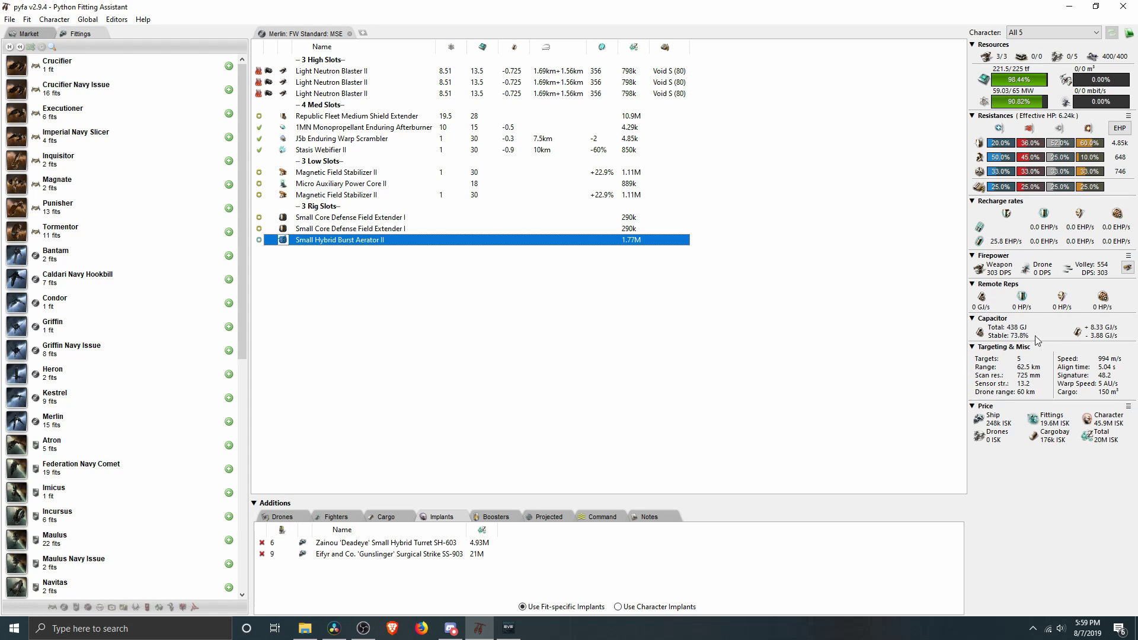
# Overheat the 1MN Monopropellent Enduring Afterburner, cancel the overheat, and deactivate the module.
pyautogui.click(259, 127)
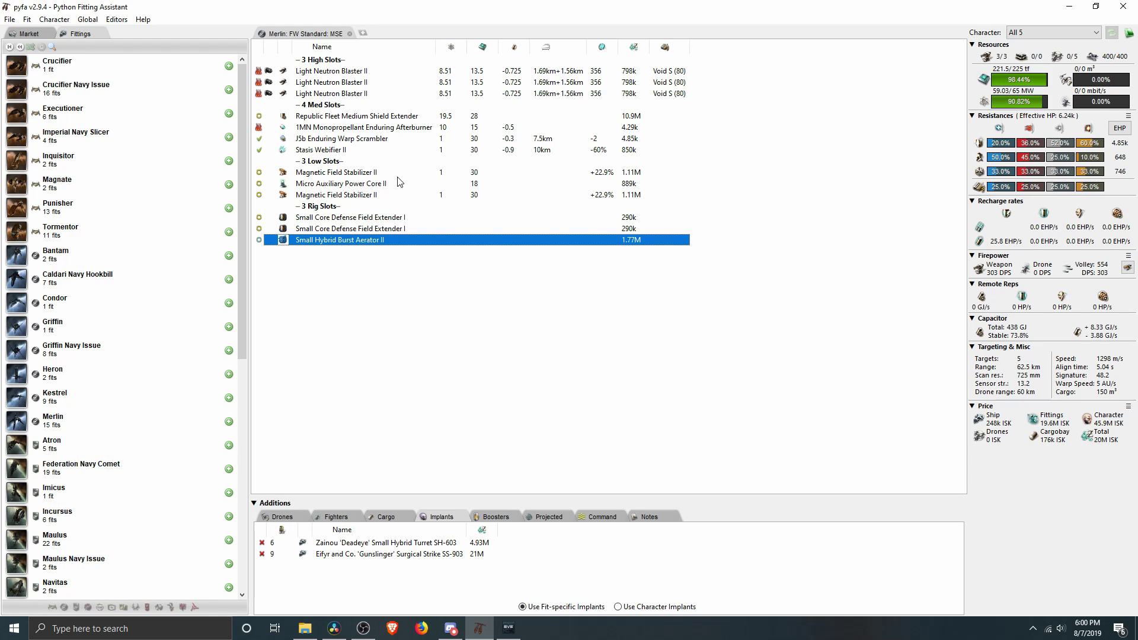
pyautogui.click(260, 128)
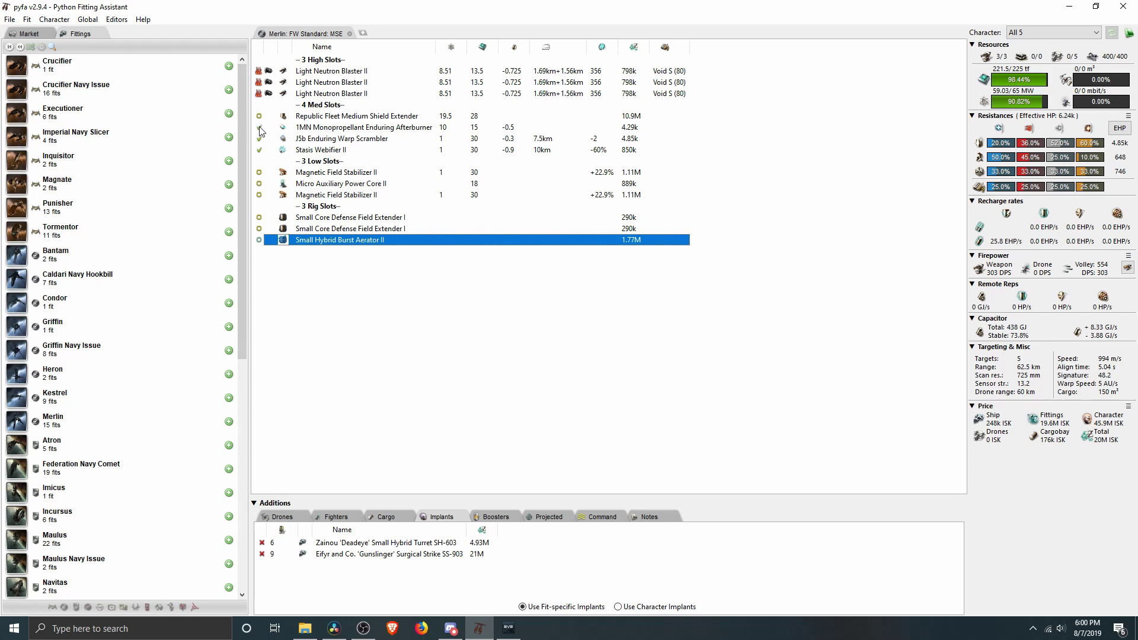
pyautogui.click(259, 128)
# Set the fit's character to All 0 to compare the stats, and switch it back to All 5.
pyautogui.click(1034, 32)
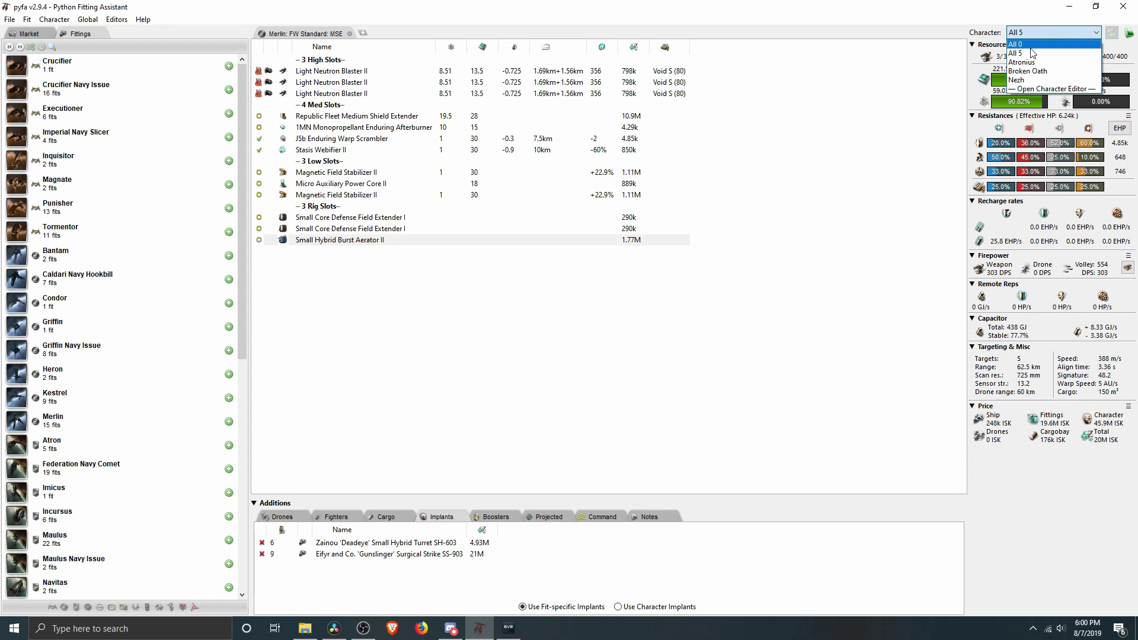
pyautogui.click(1030, 46)
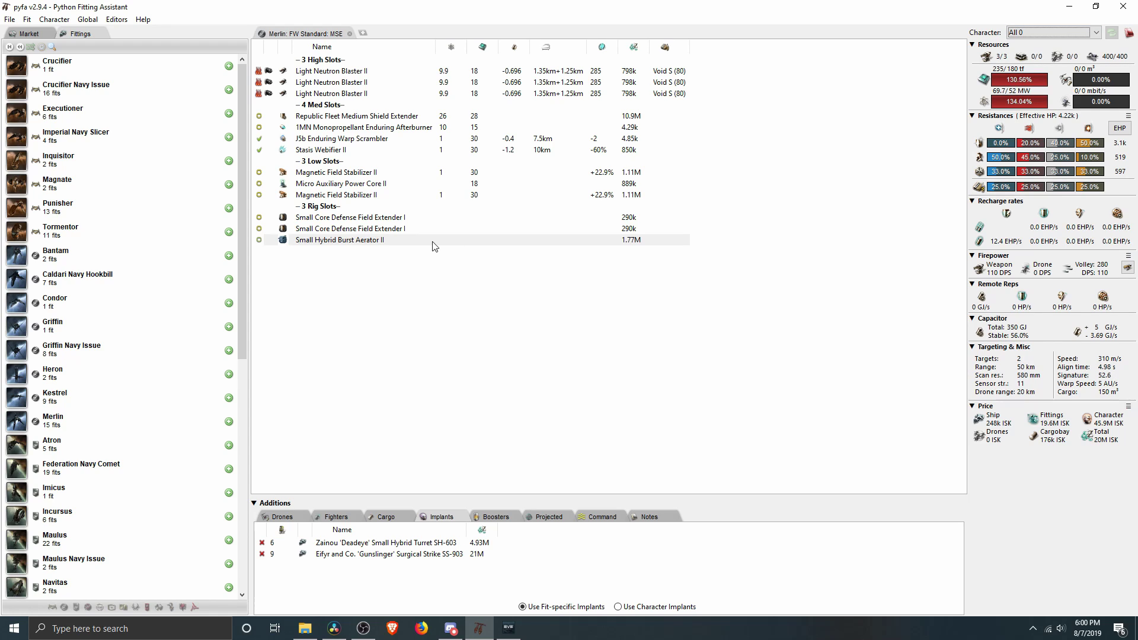
pyautogui.click(1050, 32)
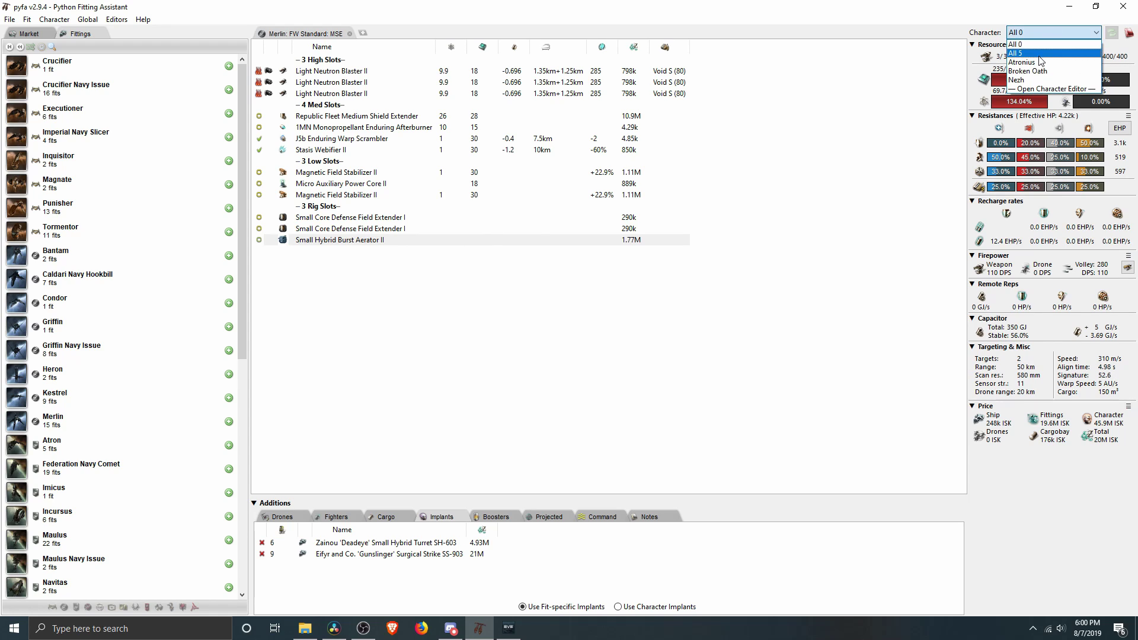
pyautogui.click(1021, 42)
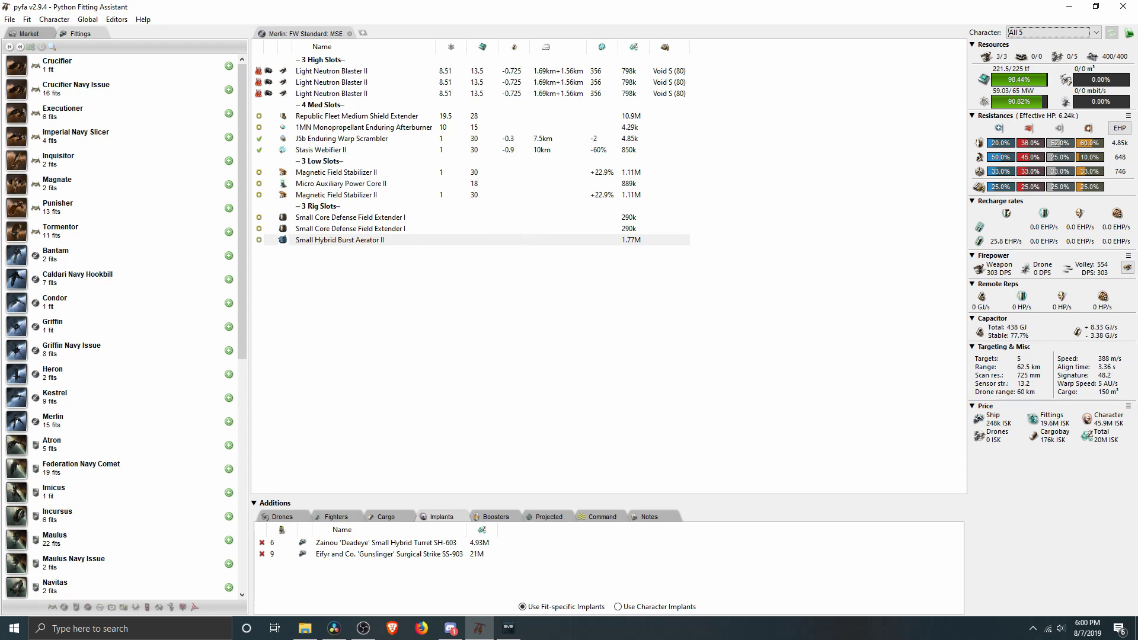
pyautogui.hotkey('alt', 'Tab')
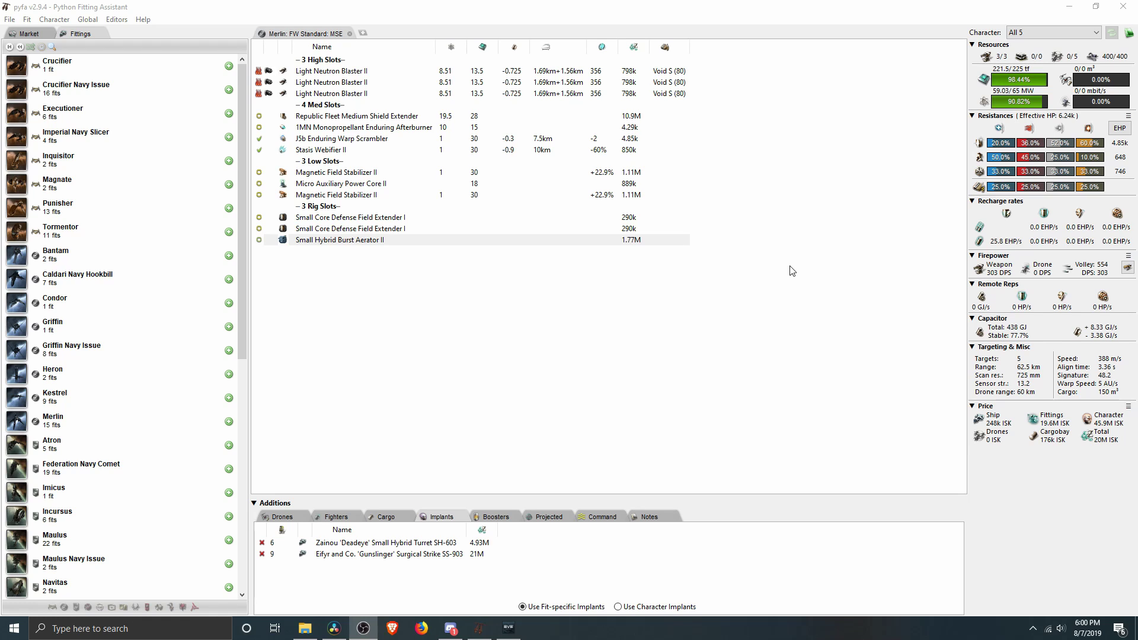
# Load Null S into the three Light Neutron Blaster II turrets of the Merlin MSE fit.
pyautogui.click(355, 73)
pyautogui.keyDown('shift'); pyautogui.click(359, 94); pyautogui.keyUp('shift')
pyautogui.rightClick(355, 84)
pyautogui.moveTo(385, 90)
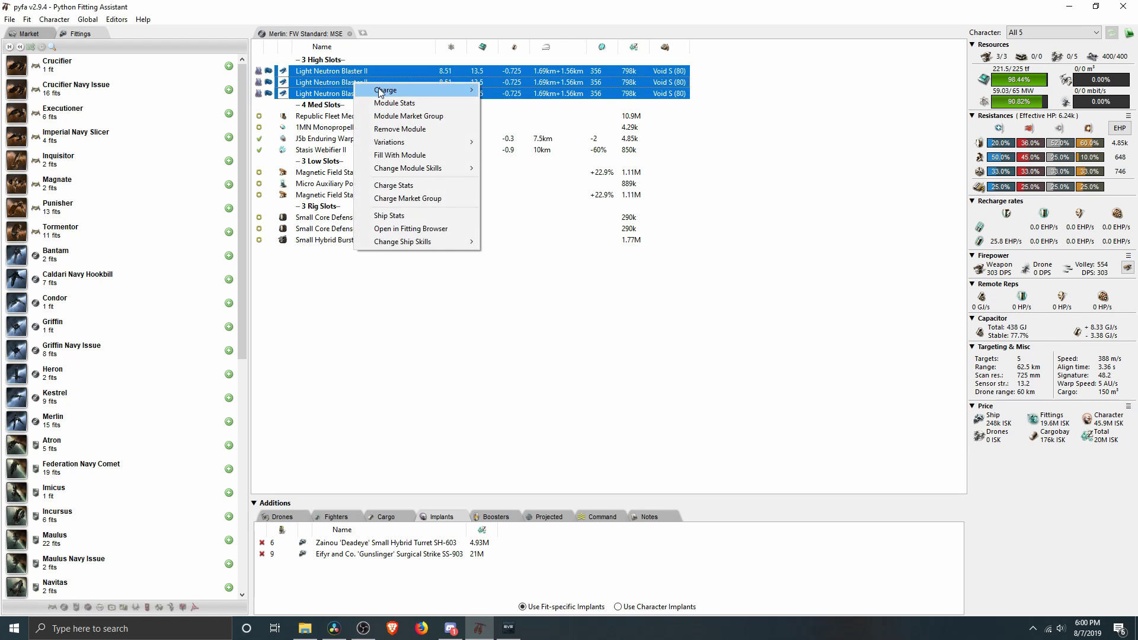
pyautogui.click(506, 103)
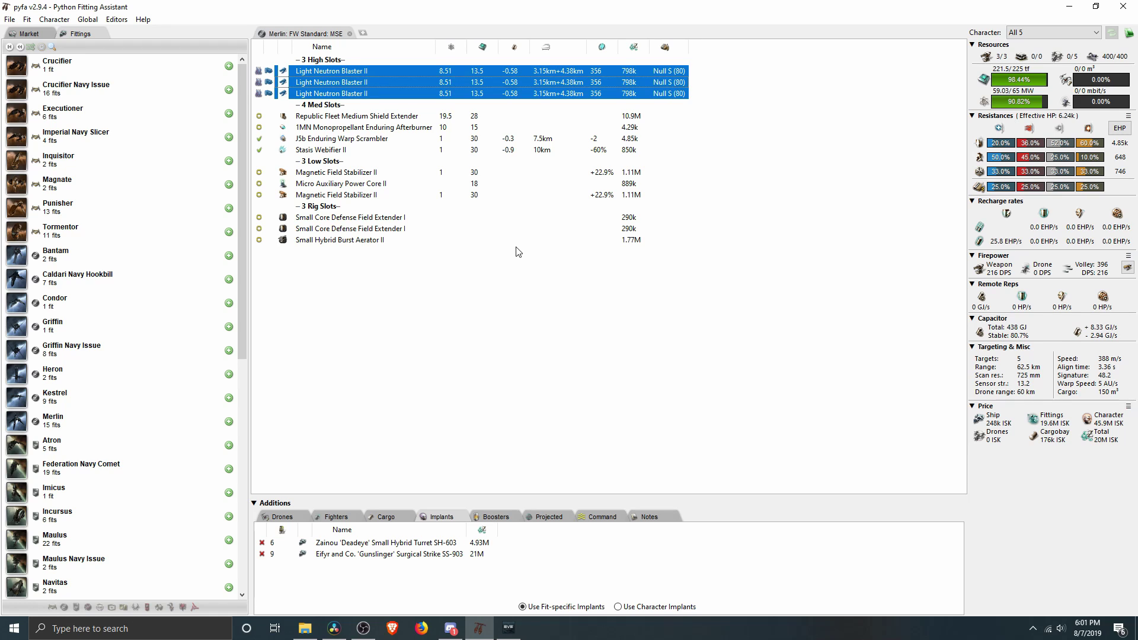
# Reload the three blasters of the Merlin MSE fit with Void S in place of Null S.
pyautogui.rightClick(376, 81)
pyautogui.moveTo(407, 89)
pyautogui.click(550, 217)
# Open the Merlin fit "FW Standard: 2x web, SAAR" and examine its hybrid burst aerator and two transverse bulkhead rigs.
pyautogui.click(83, 422)
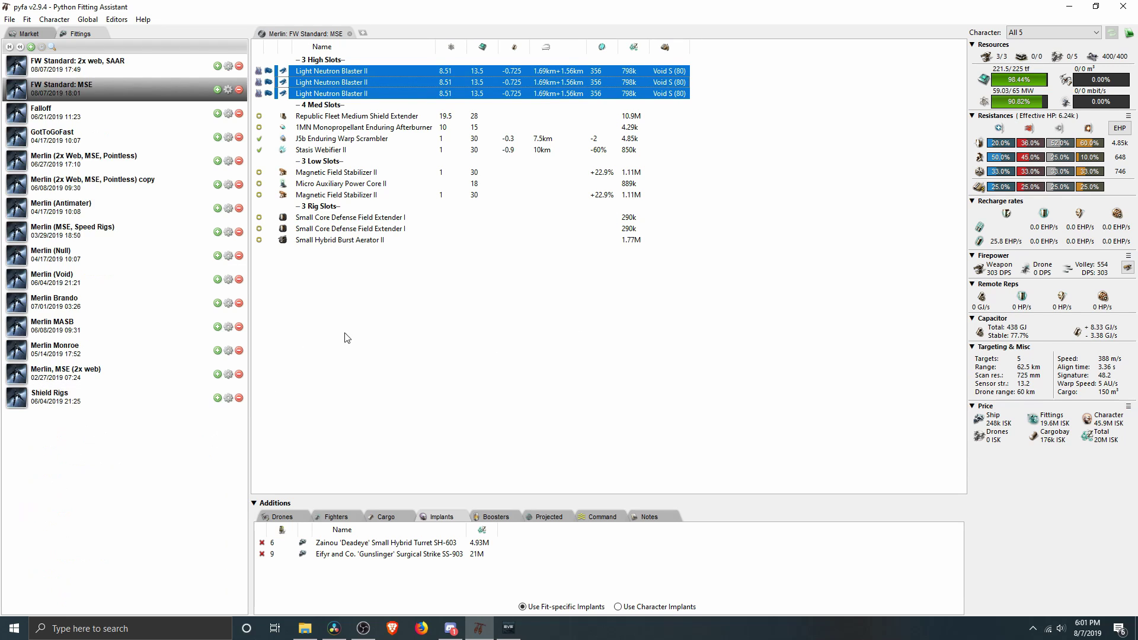
pyautogui.click(119, 65)
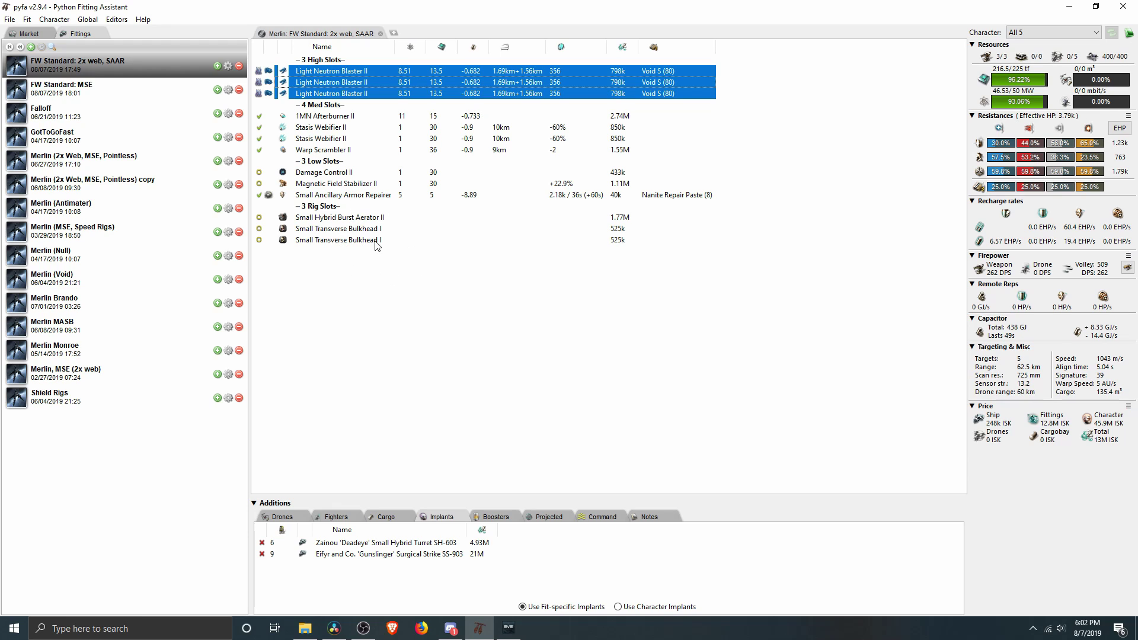
pyautogui.click(323, 217)
pyautogui.click(352, 229)
pyautogui.click(353, 240)
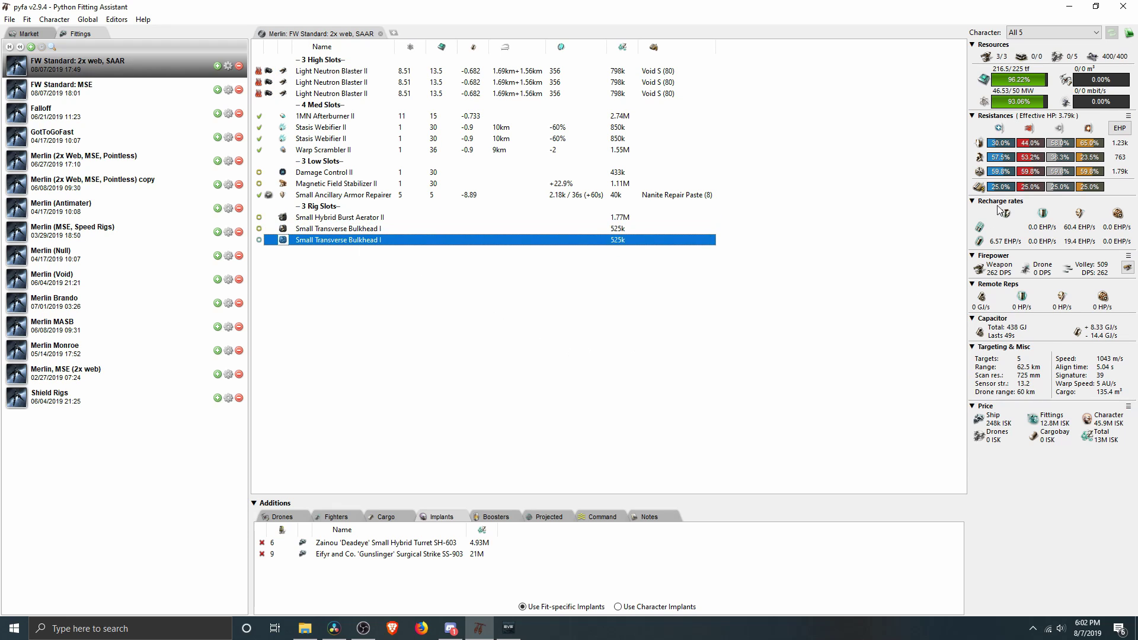
# Overheat the Small Ancillary Armor Repairer and the 1MN Afterburner II.
pyautogui.moveTo(1067, 122)
pyautogui.click(258, 196)
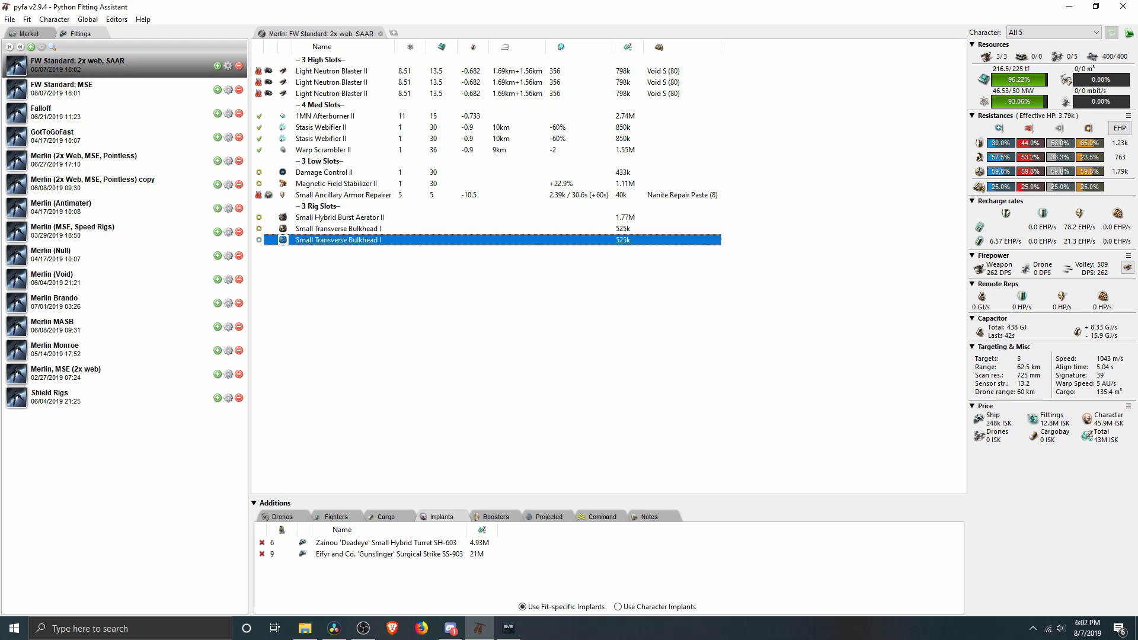
pyautogui.rightClick(259, 115)
# Return to the ship list and open the Kestrel fit "FW Standard: MSE".
pyautogui.click(20, 47)
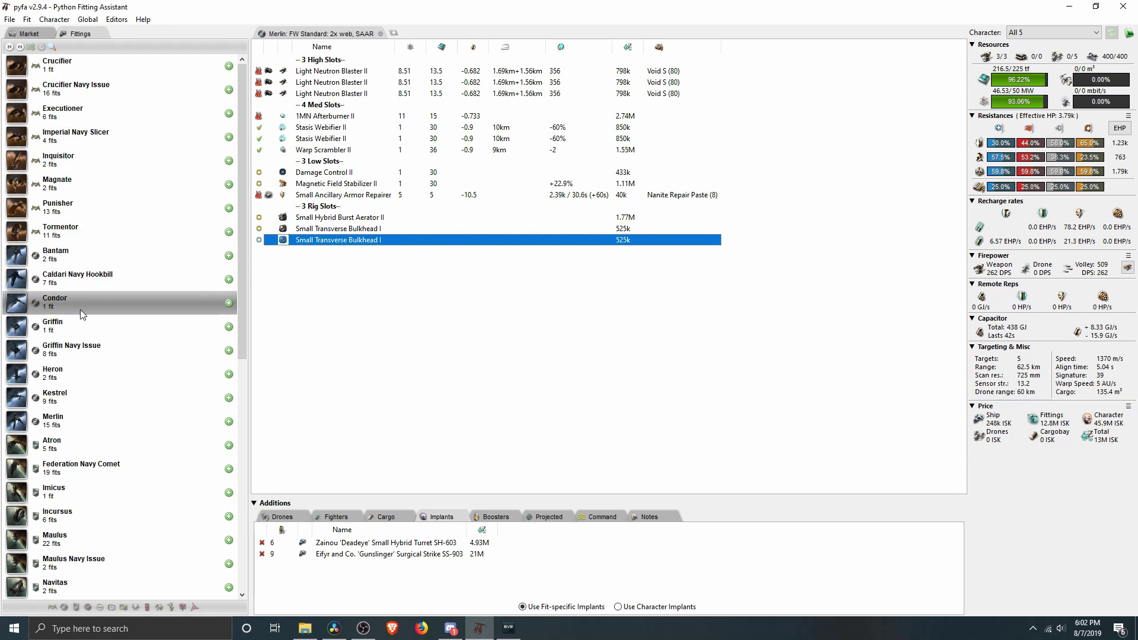
pyautogui.click(72, 403)
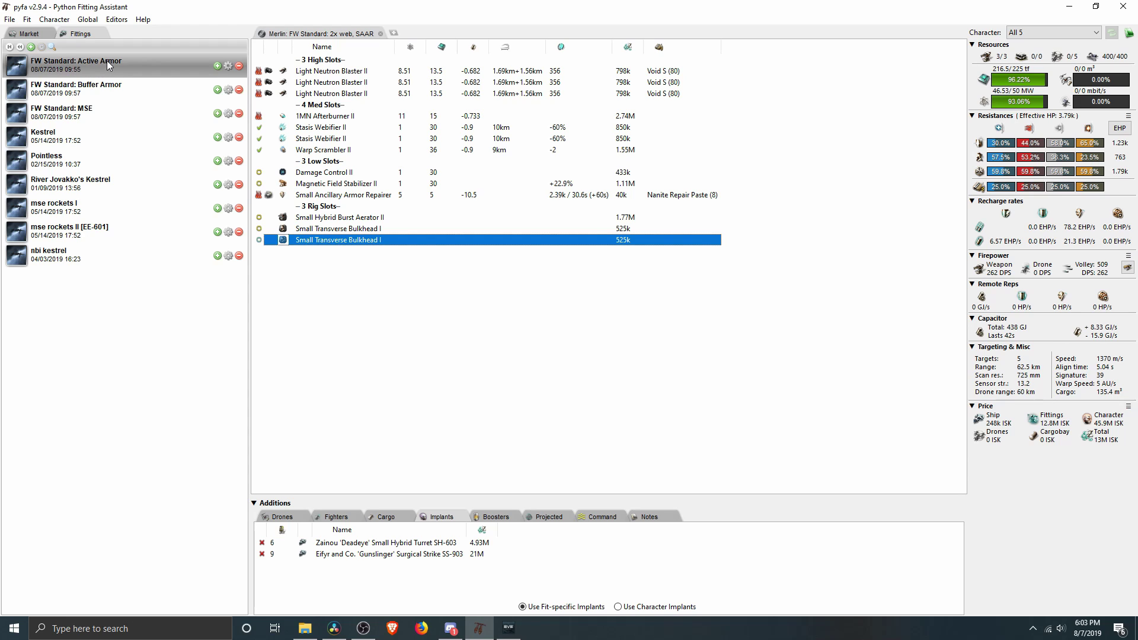
pyautogui.click(83, 114)
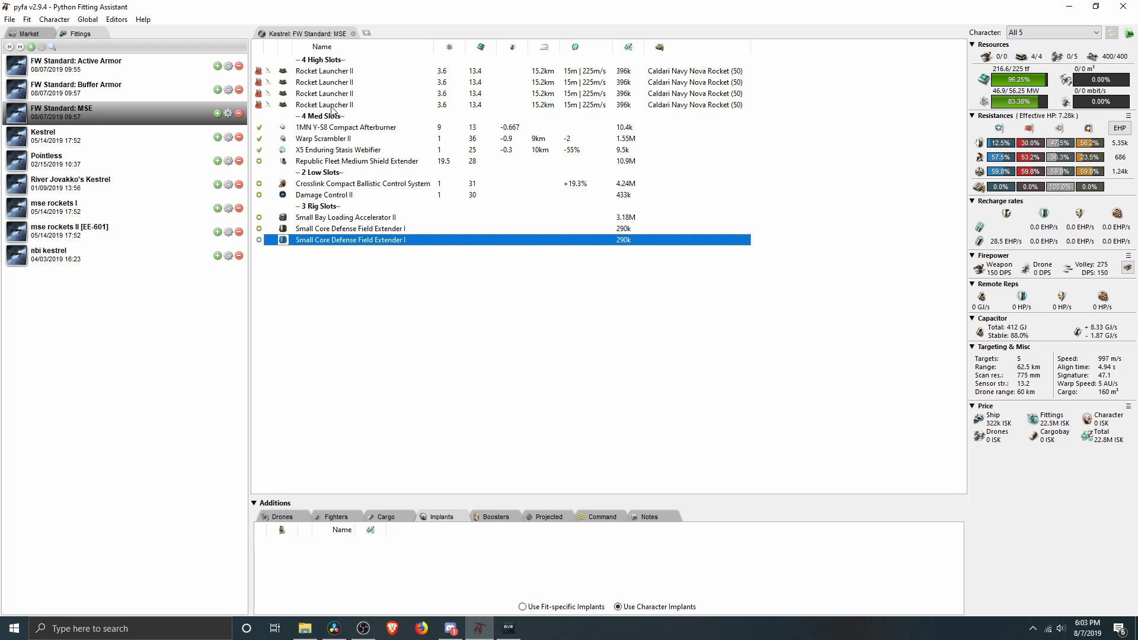
# Examine the Kestrel MSE fit's mid-slot and low-slot modules and its three rigs one by one.
pyautogui.click(332, 138)
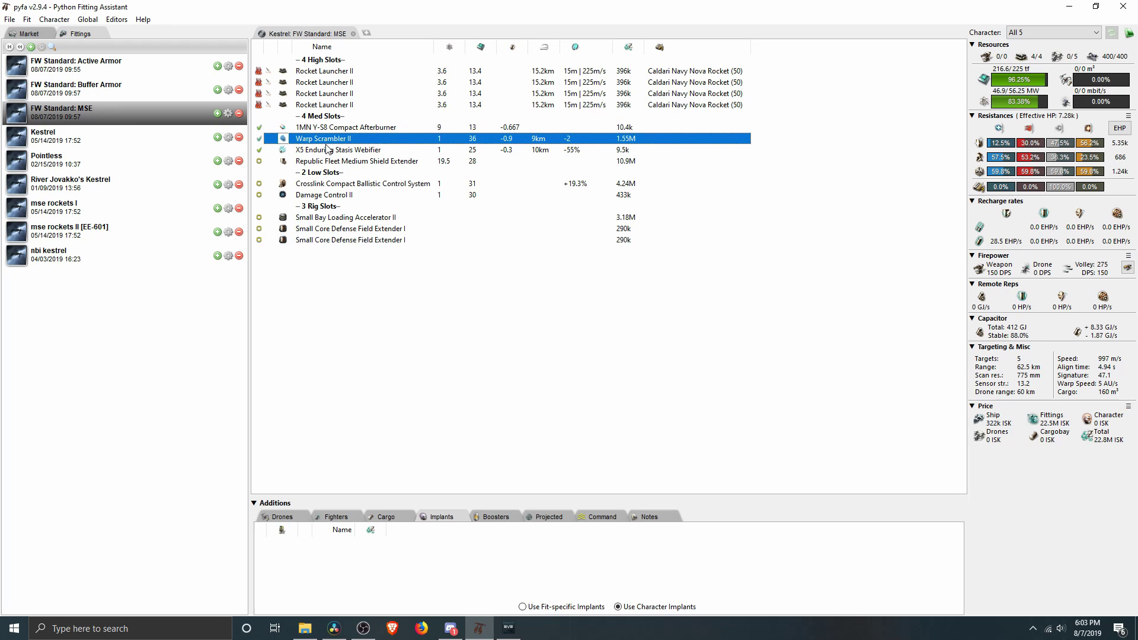
pyautogui.click(328, 149)
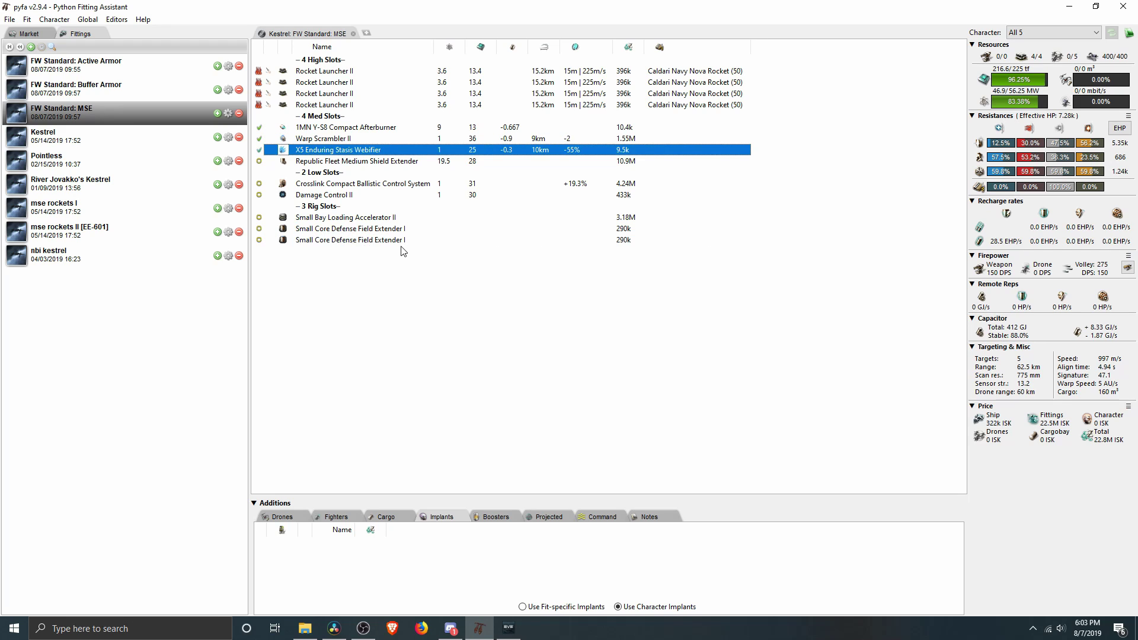
pyautogui.click(361, 162)
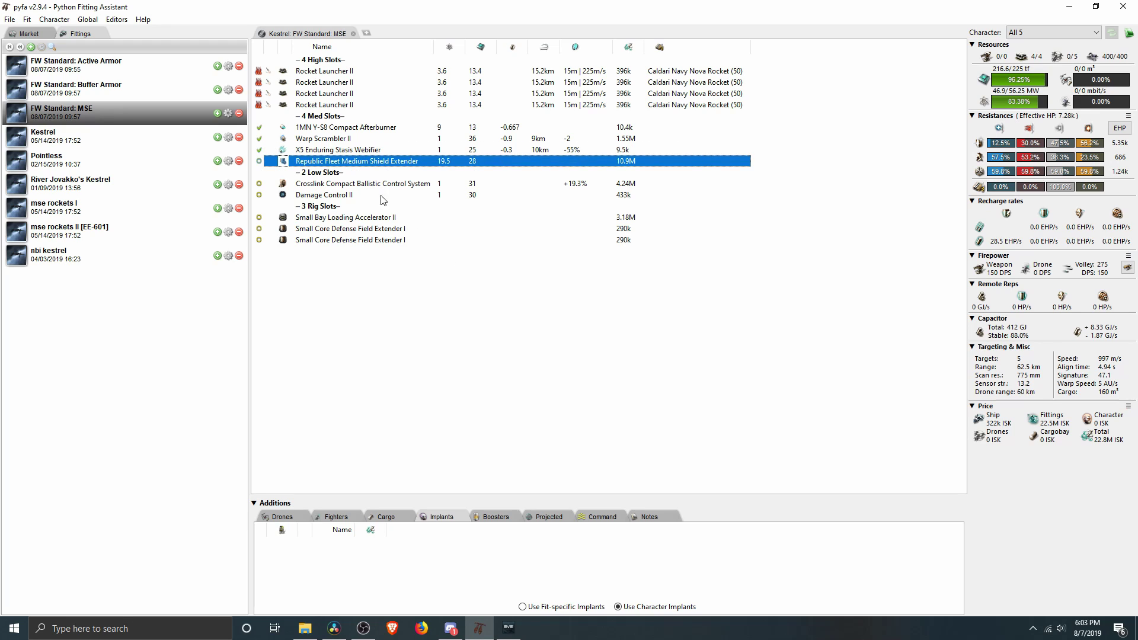
pyautogui.click(343, 184)
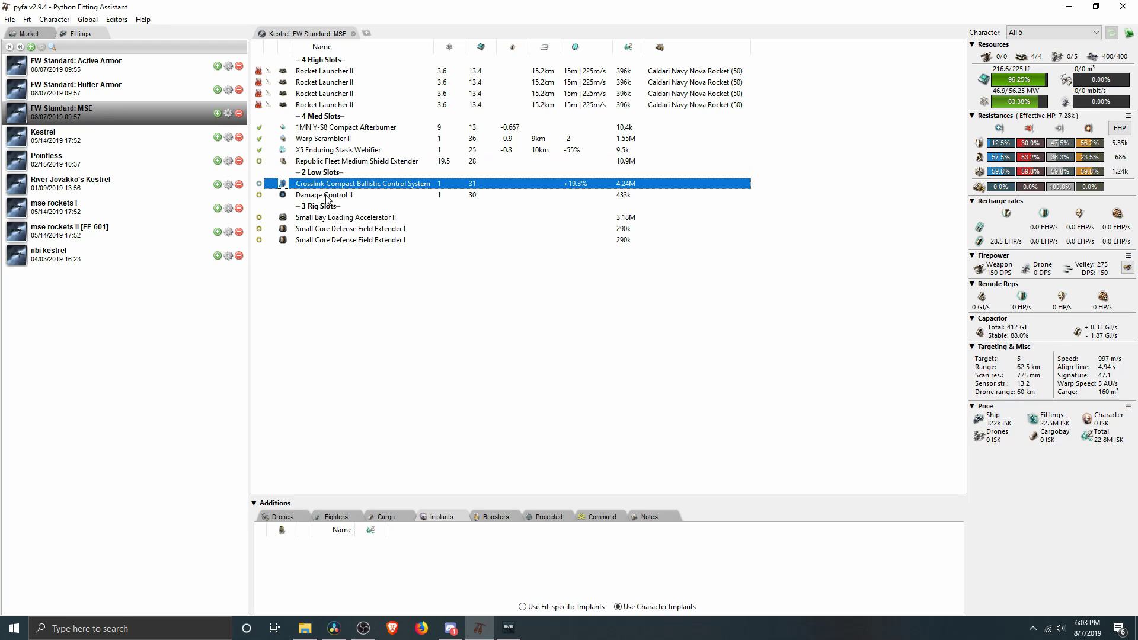
pyautogui.click(329, 196)
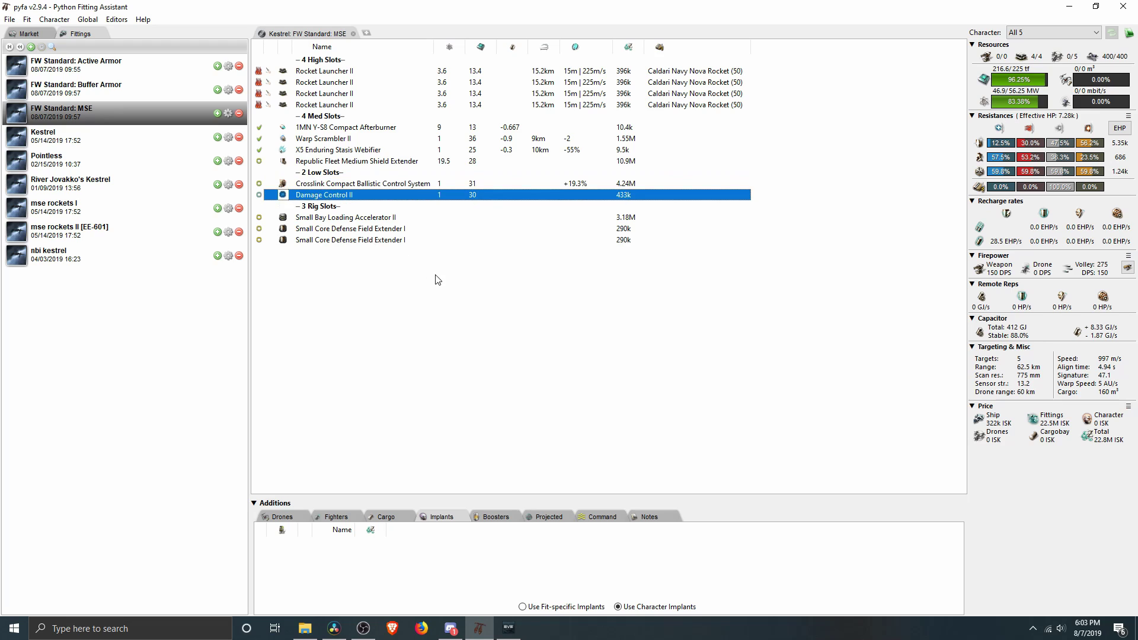
pyautogui.click(353, 219)
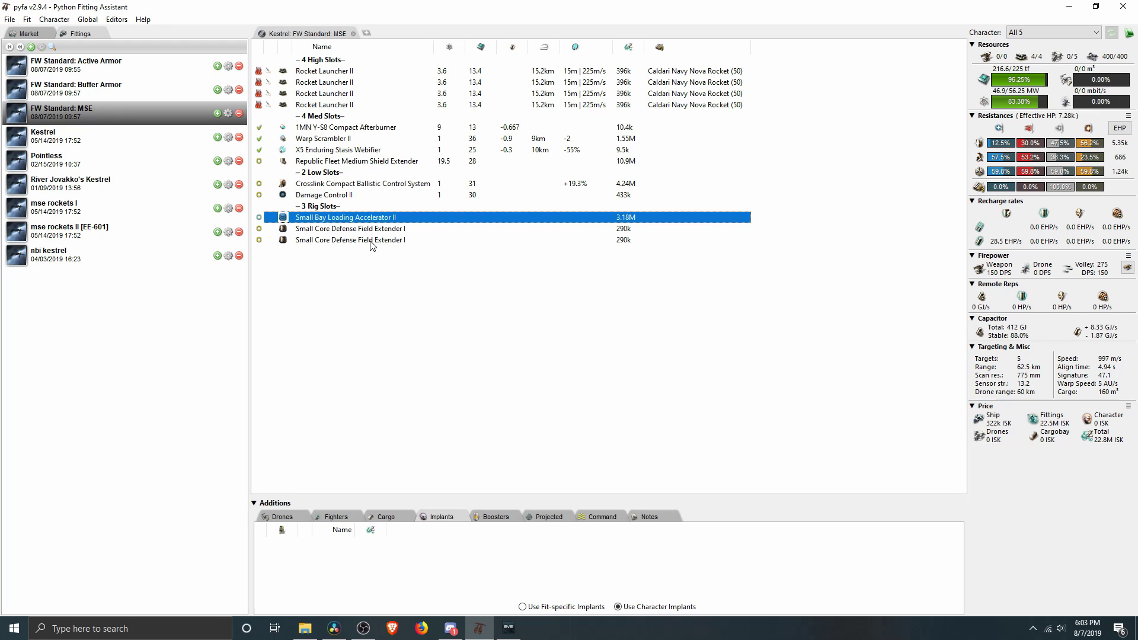
pyautogui.click(366, 229)
pyautogui.click(369, 241)
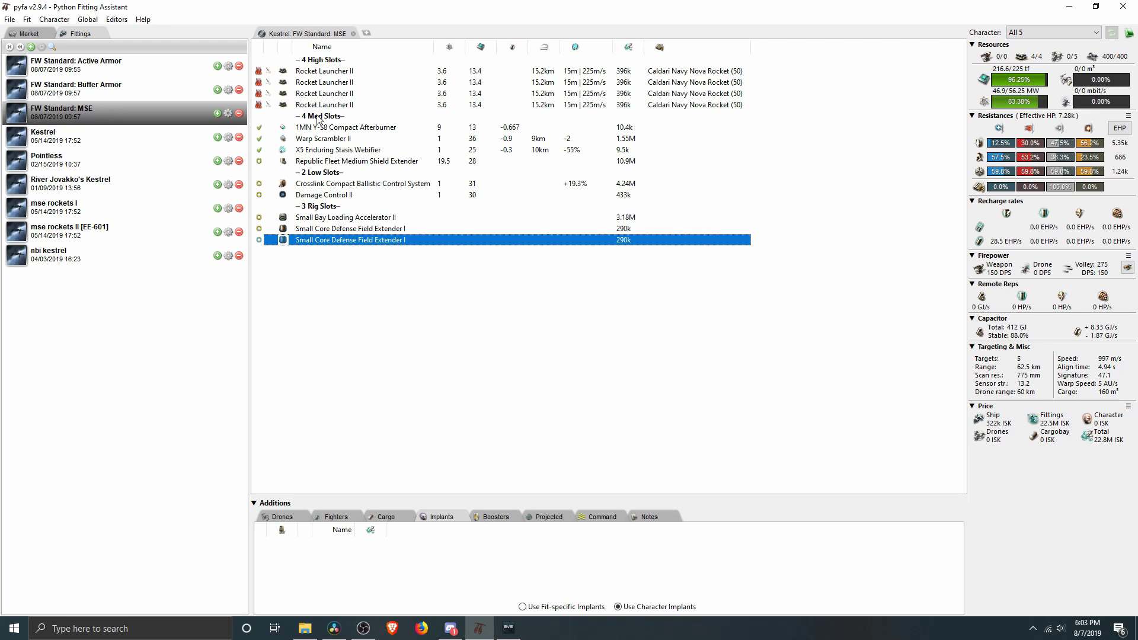
# Load all four Rocket Launcher II modules with Nova Rage Rockets.
pyautogui.click(331, 71)
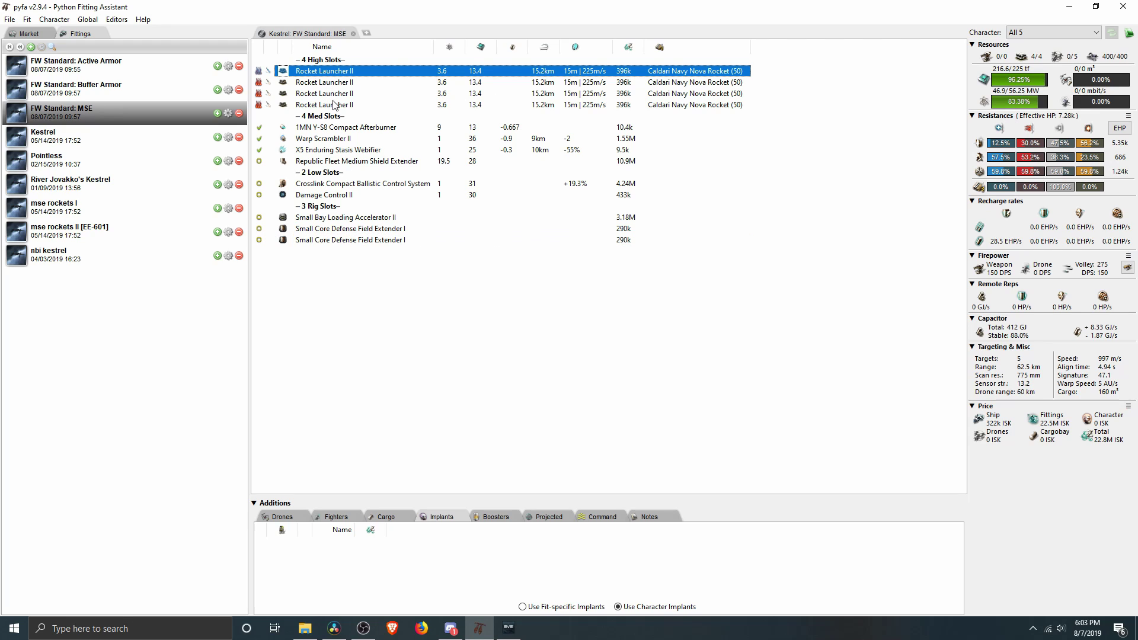
pyautogui.keyDown('shift'); pyautogui.click(340, 105); pyautogui.keyUp('shift')
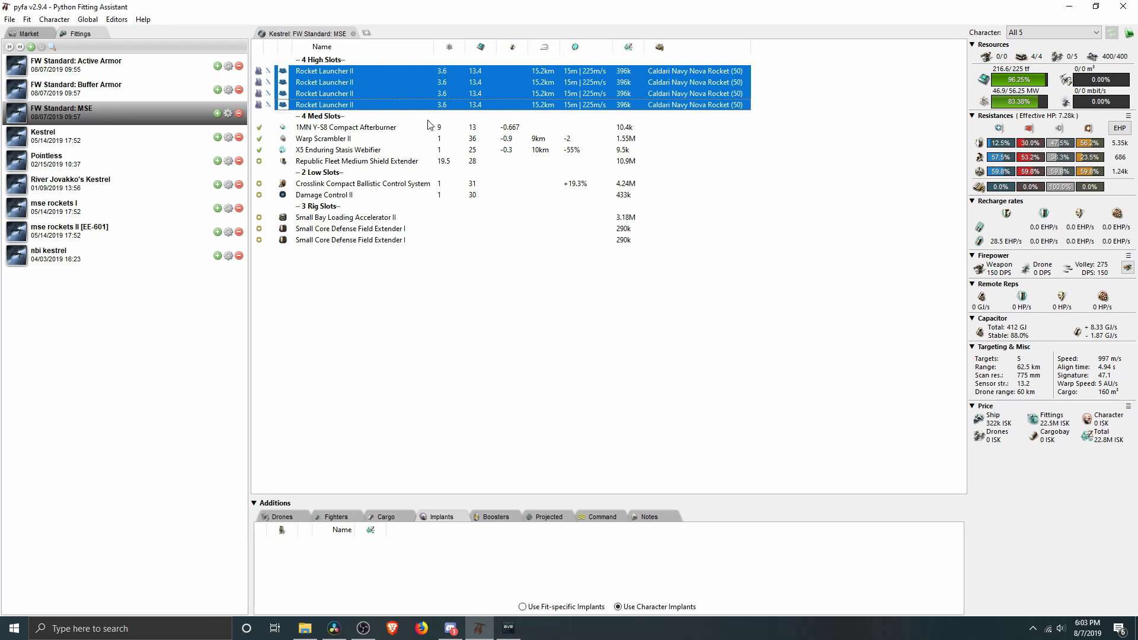
pyautogui.rightClick(378, 84)
pyautogui.moveTo(393, 93)
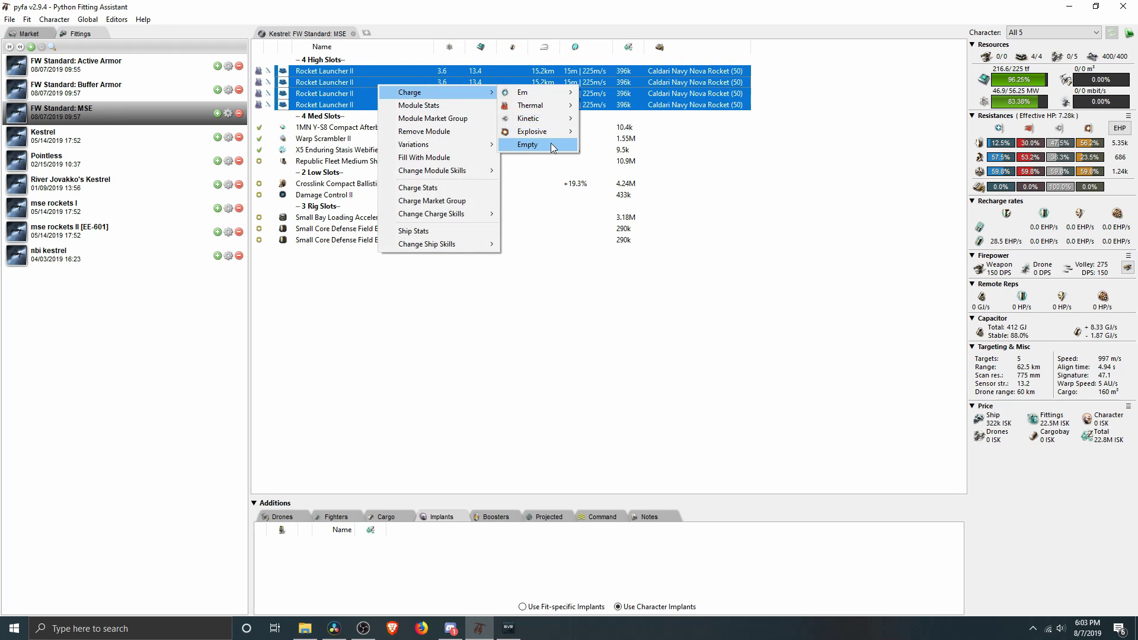
pyautogui.moveTo(551, 130)
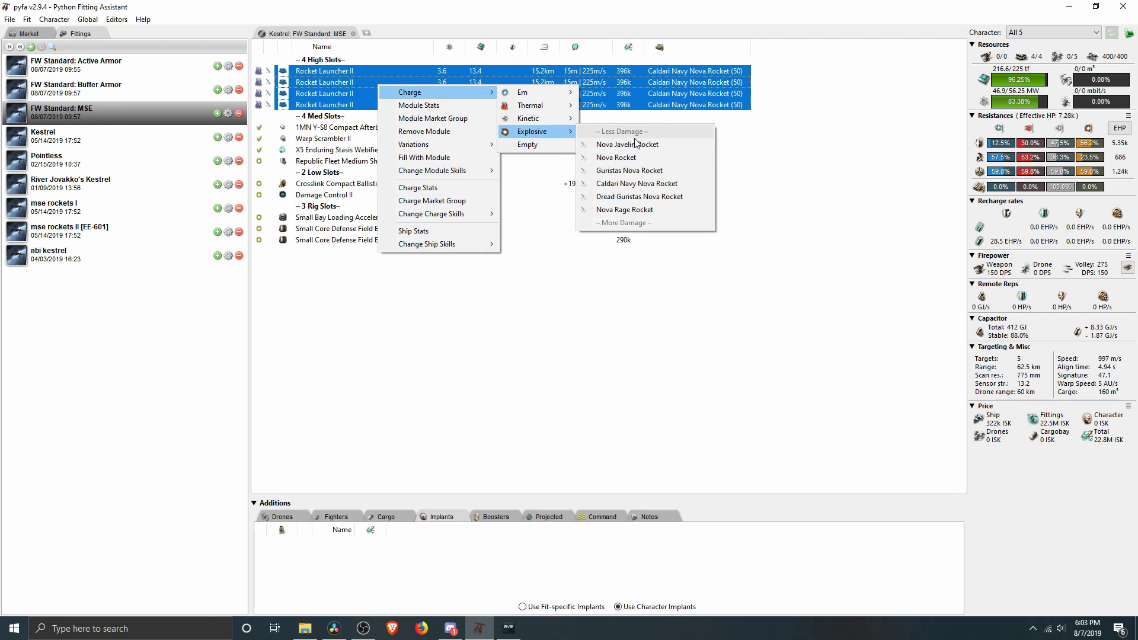
pyautogui.click(637, 210)
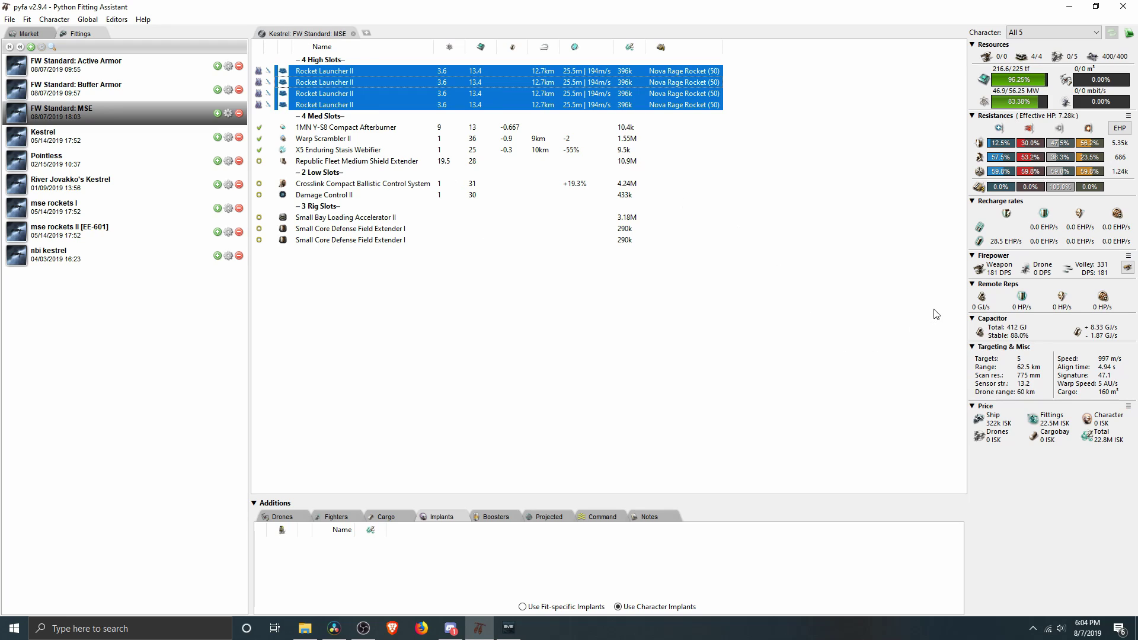
# Reload the four rocket launchers with Caldari Navy Nova Rockets.
pyautogui.rightClick(303, 96)
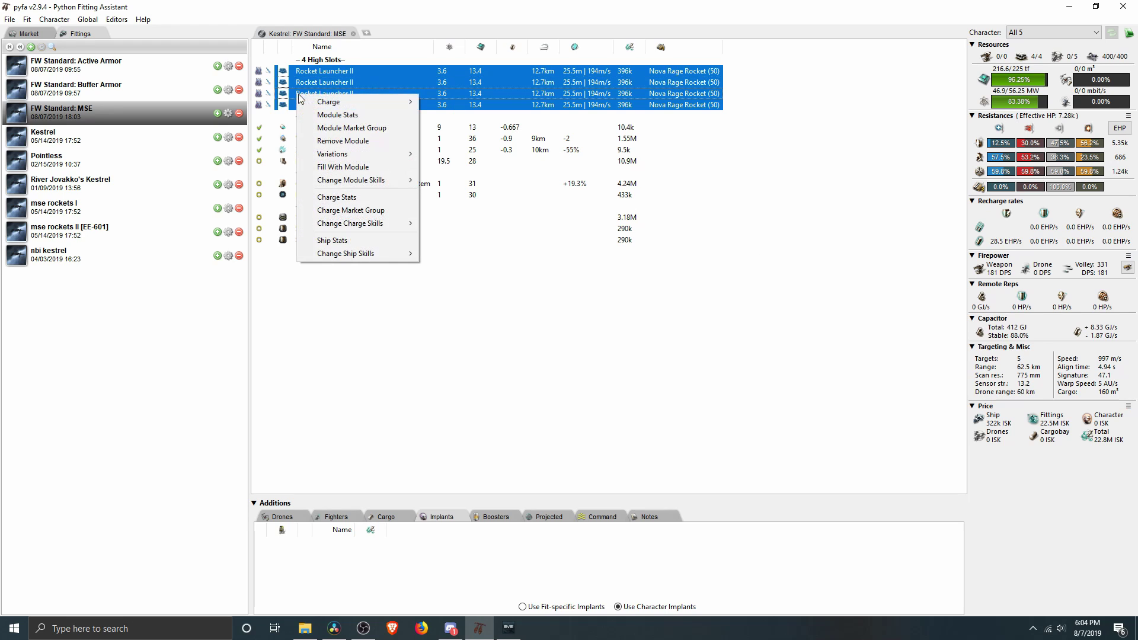
pyautogui.moveTo(332, 102)
pyautogui.moveTo(446, 147)
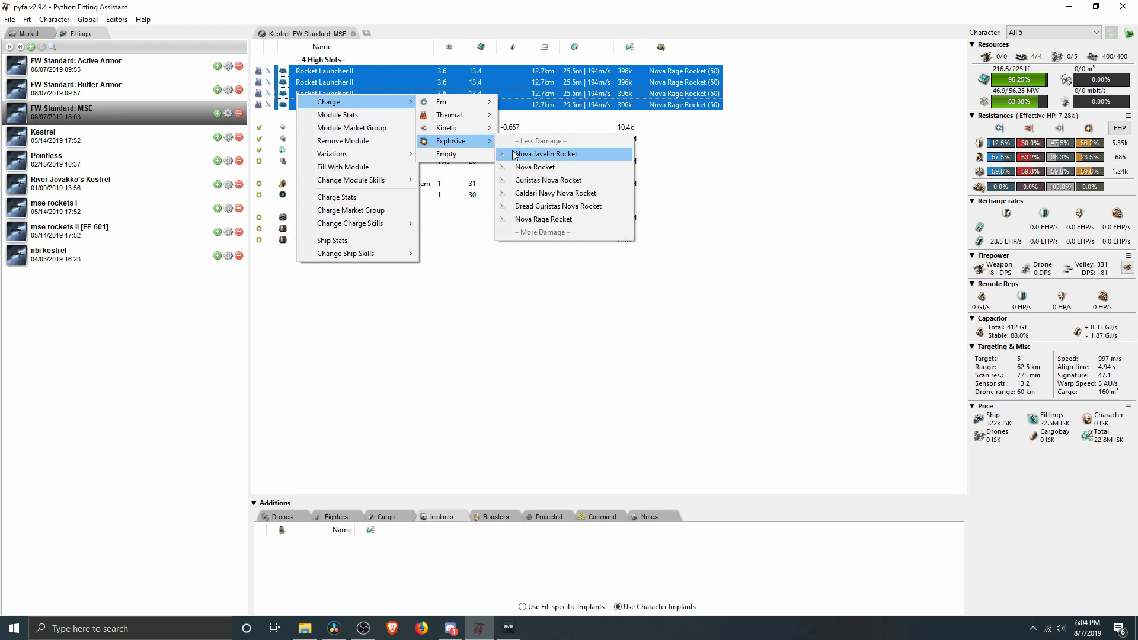
pyautogui.click(563, 194)
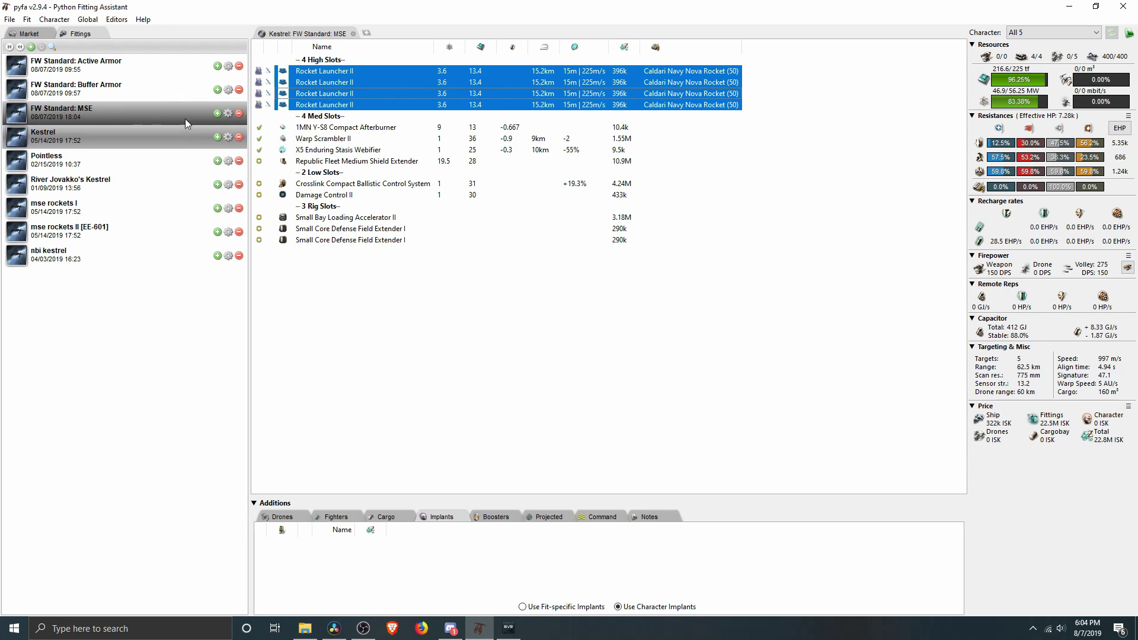
# Open the Kestrel fit "FW Standard: Active Armor" and replace its Small Bay Loading Accelerator I rig with Small Bay Loading Accelerator II.
pyautogui.click(147, 69)
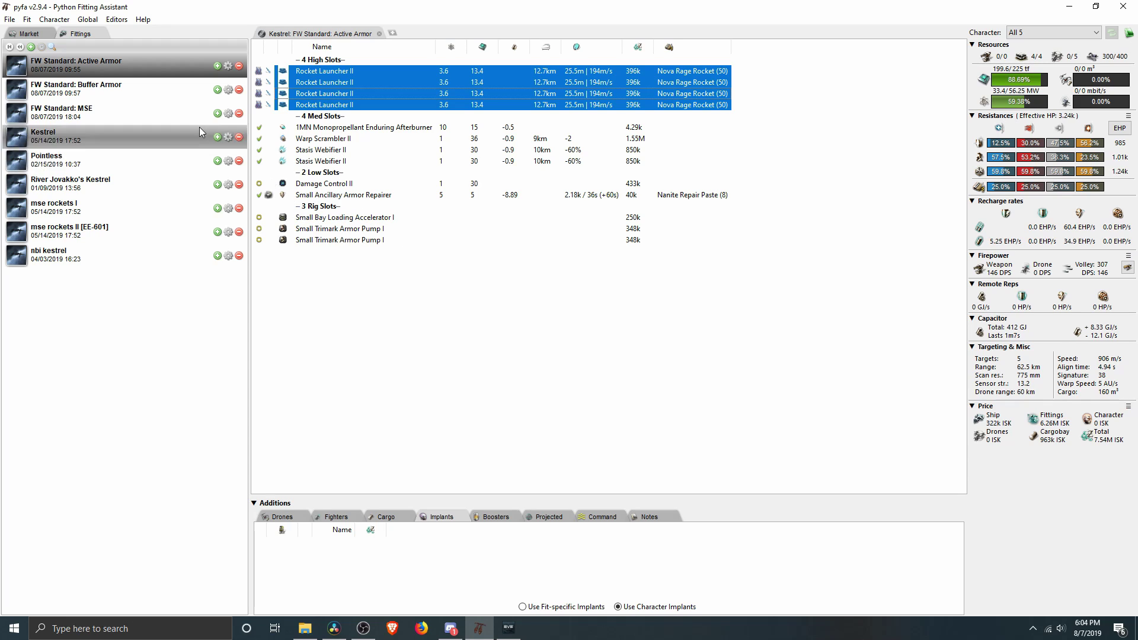
pyautogui.rightClick(336, 218)
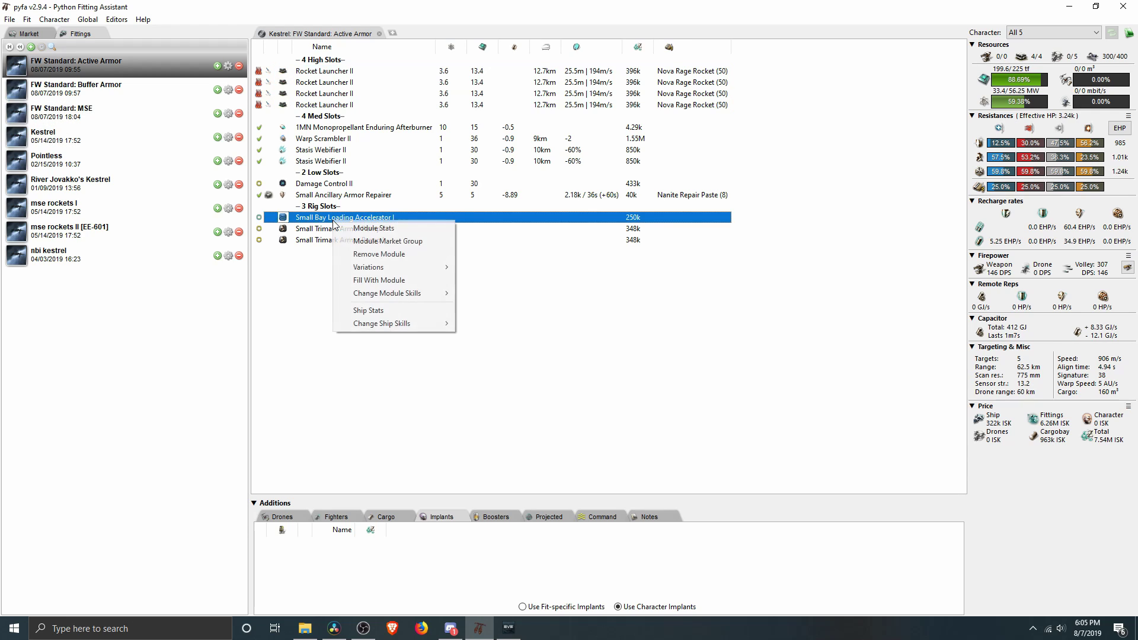
pyautogui.click(362, 242)
pyautogui.press('Delete')
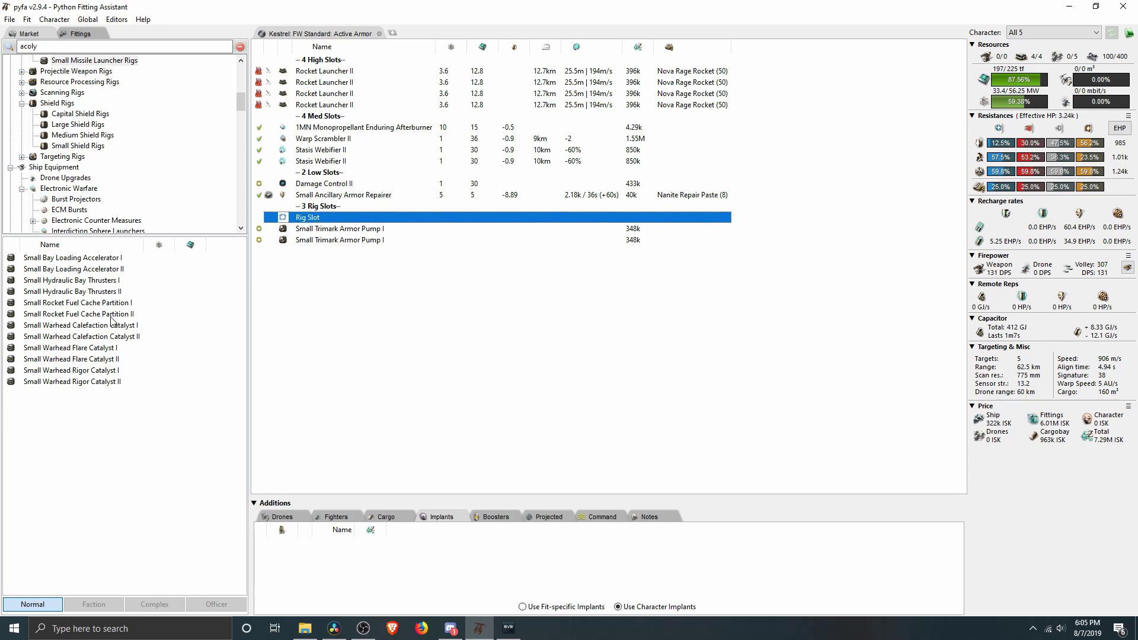
pyautogui.doubleClick(89, 271)
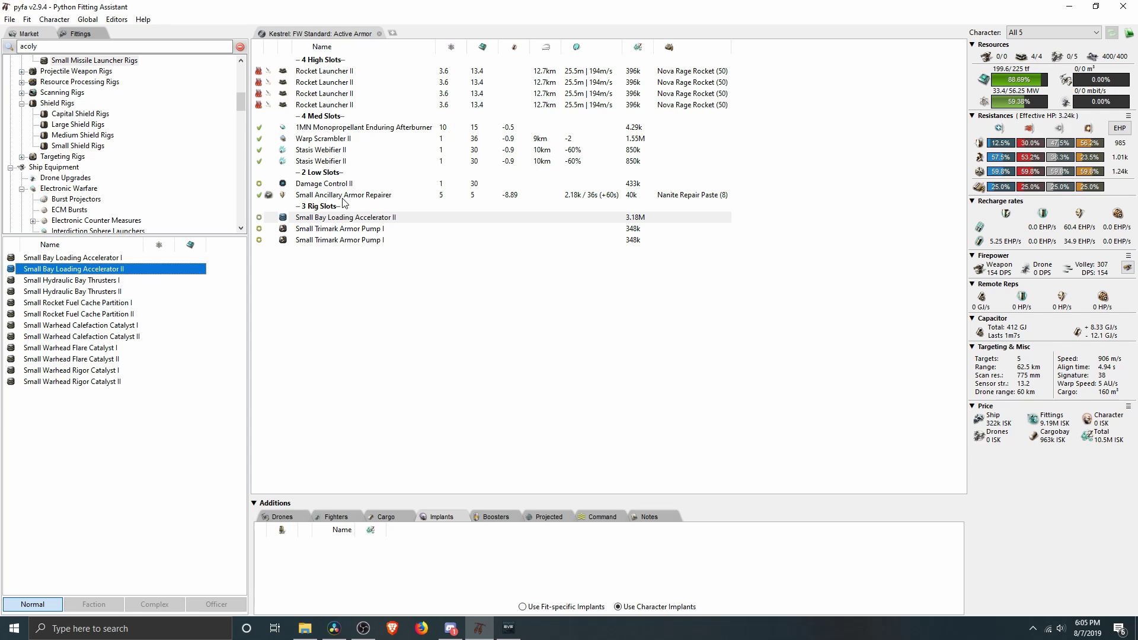
# Overheat the Small Ancillary Armor Repairer and replace both Small Trimark Armor Pump I rigs with Small Transverse Bulkhead I.
pyautogui.click(262, 195)
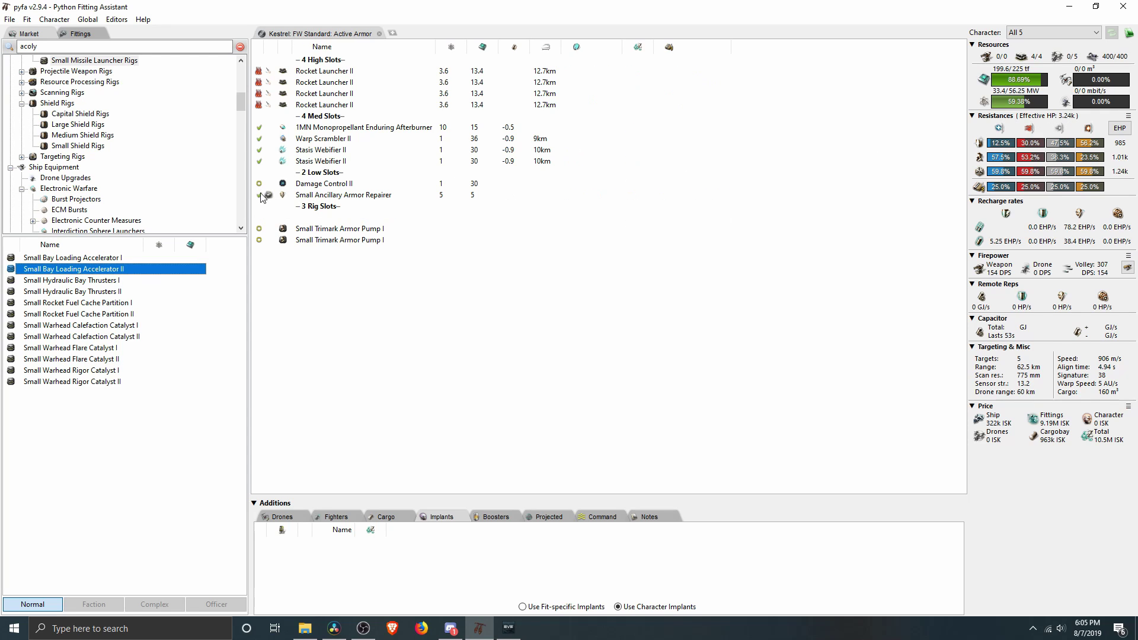
pyautogui.click(326, 231)
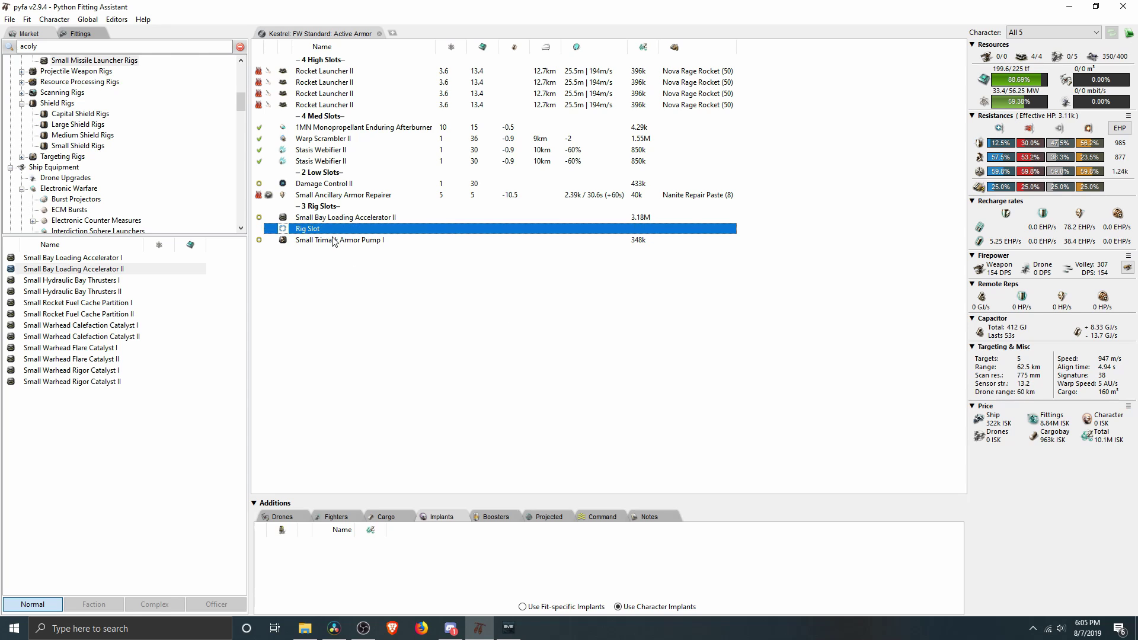
pyautogui.rightClick(335, 232)
pyautogui.click(367, 257)
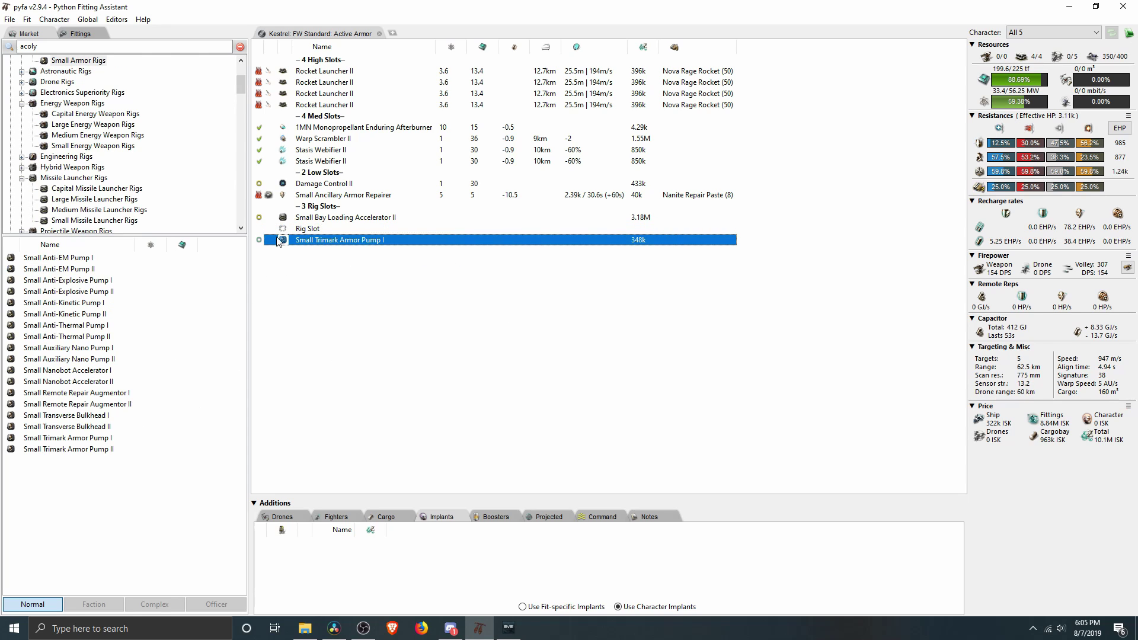
pyautogui.doubleClick(323, 241)
pyautogui.doubleClick(79, 419)
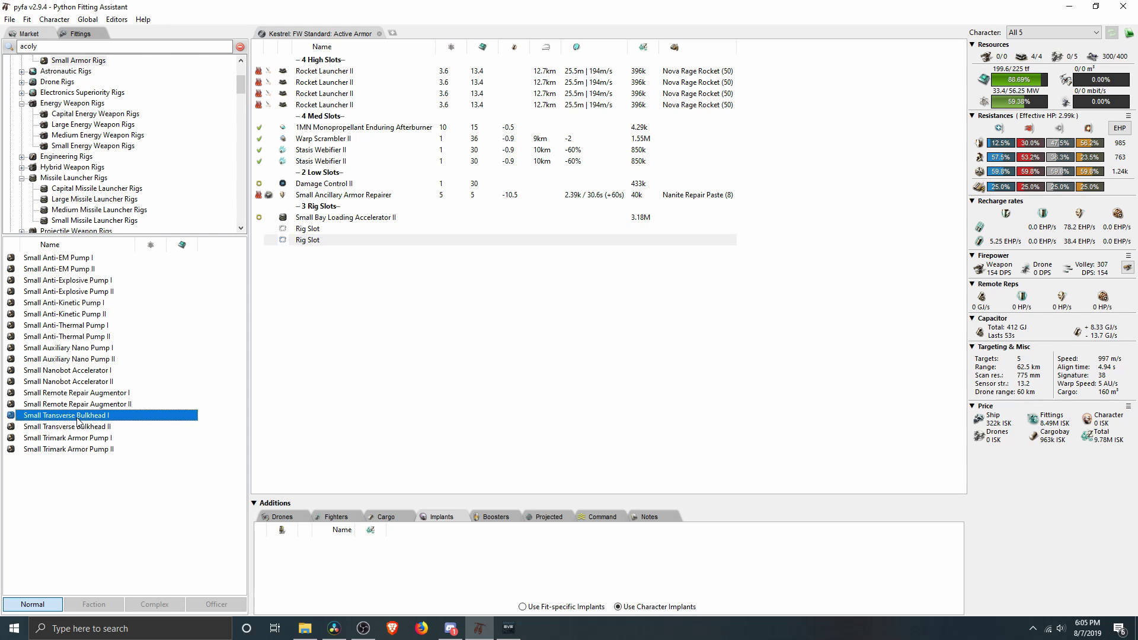
pyautogui.doubleClick(79, 418)
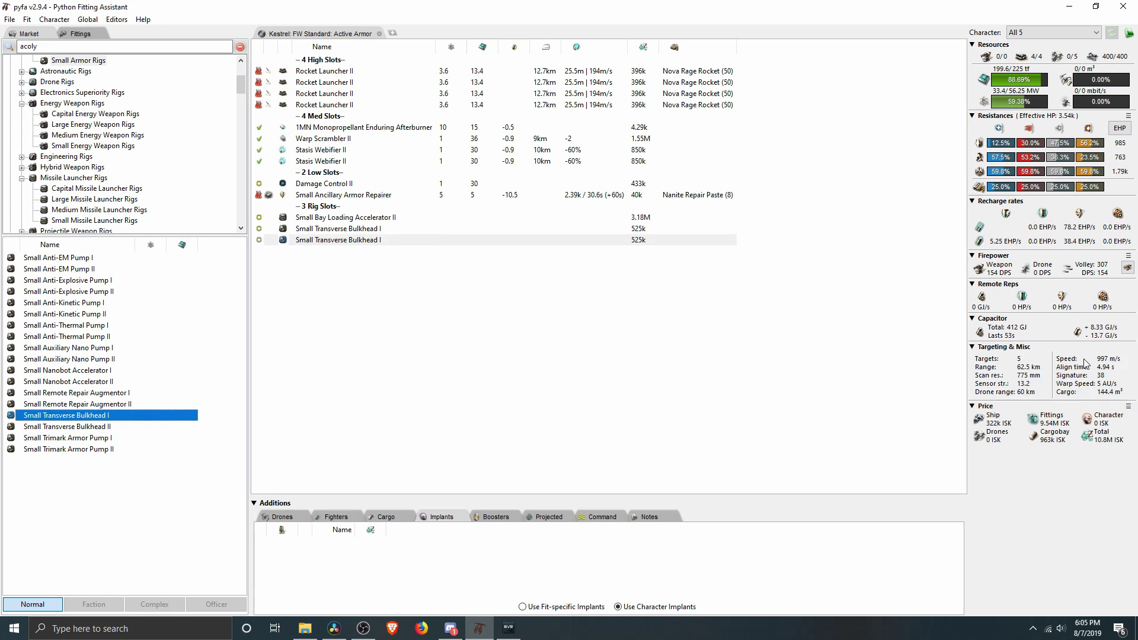
pyautogui.moveTo(1123, 179)
# Return to the list of Kestrel fits, open "FW Standard: Buffer Armor" and examine its 400mm Rolled Tungsten Compact Plates.
pyautogui.click(88, 34)
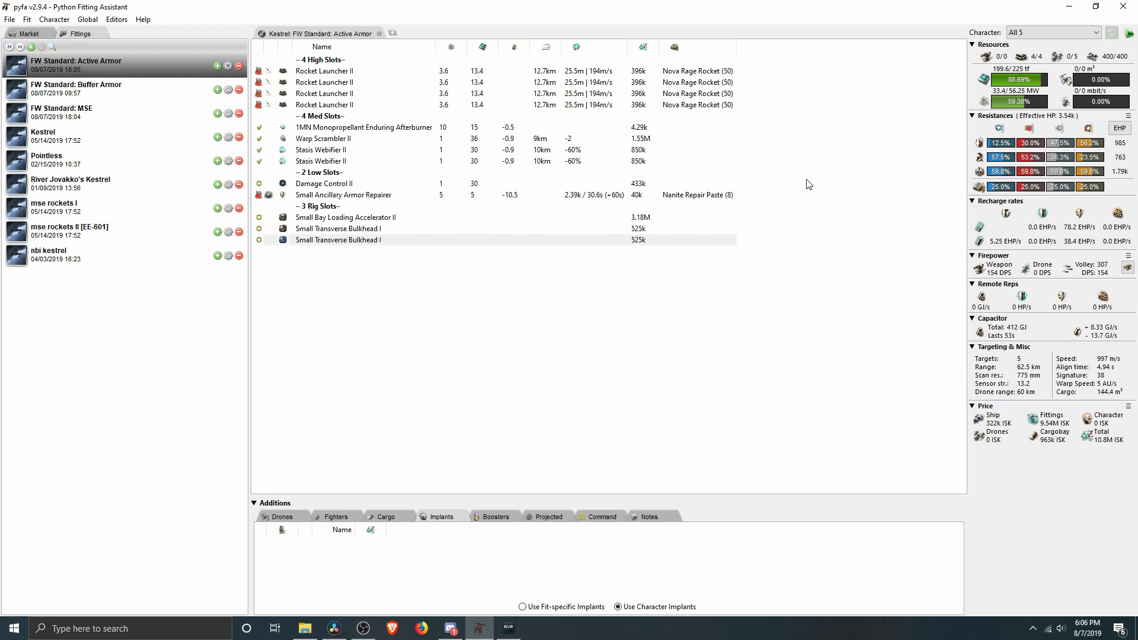
pyautogui.click(112, 91)
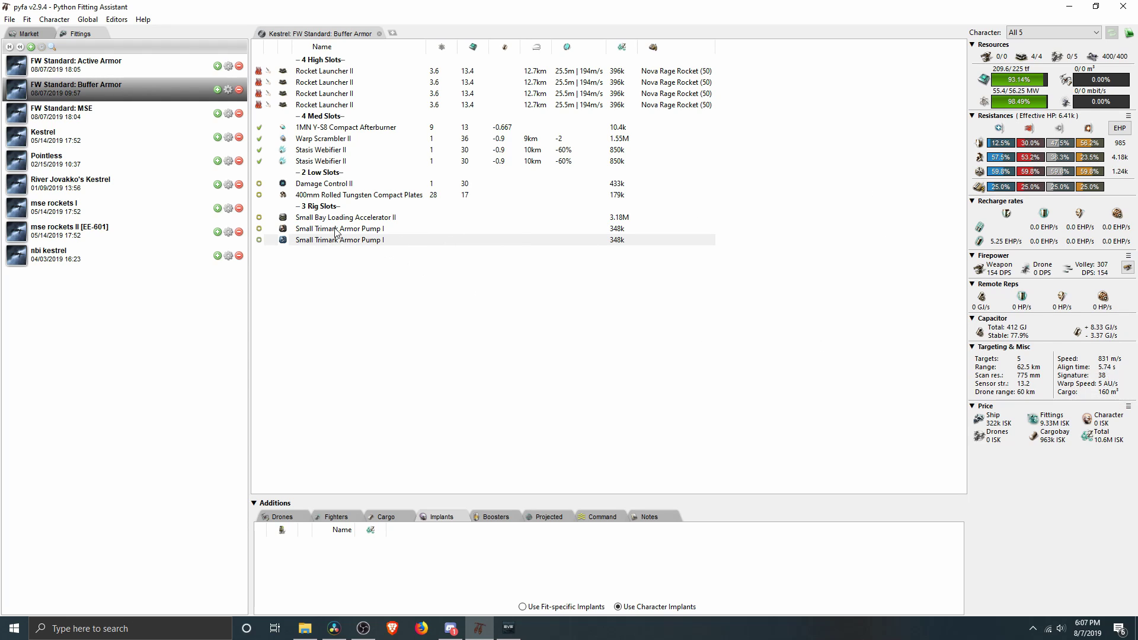
pyautogui.click(337, 196)
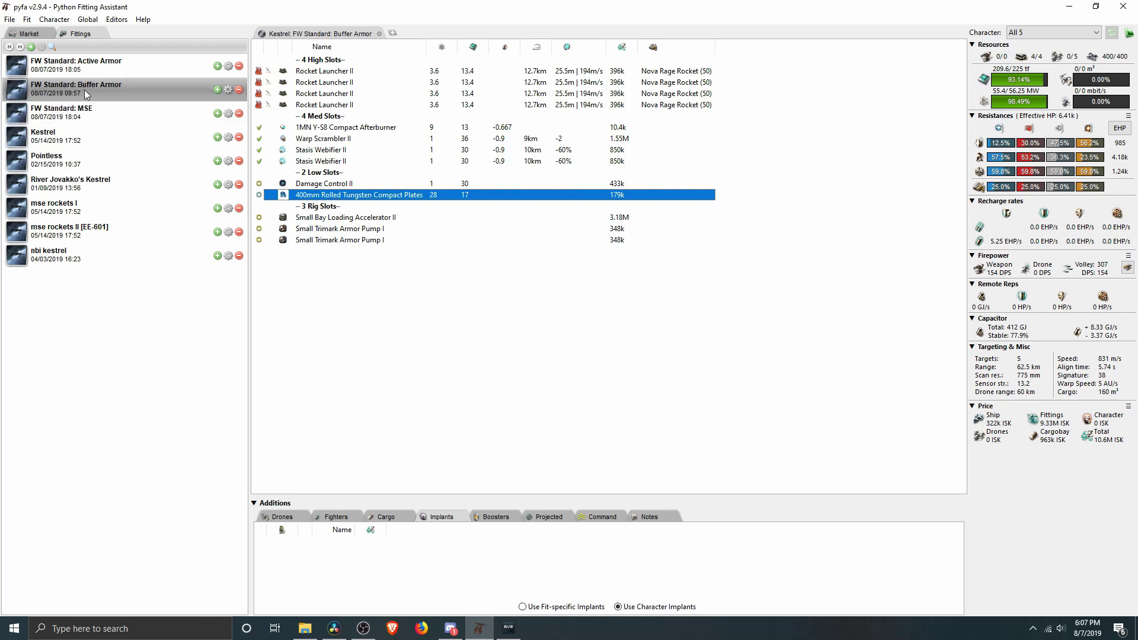
# Compare the stats of the Kestrel's Active Armor, Buffer Armor and MSE fits by switching between them, ending on Active Armor.
pyautogui.click(85, 69)
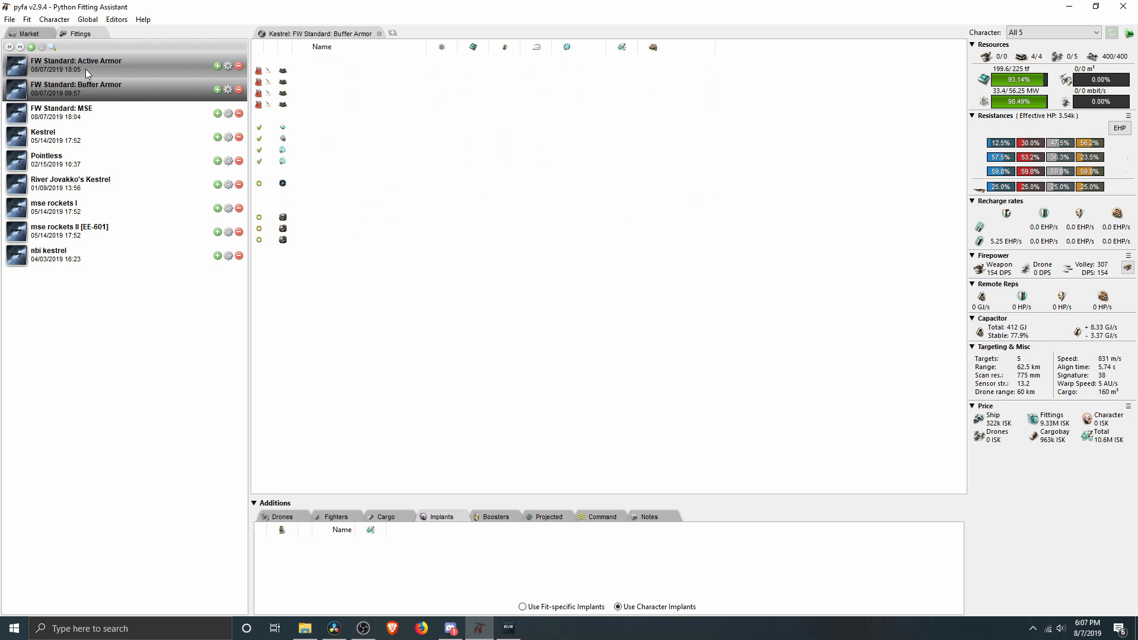
pyautogui.click(117, 91)
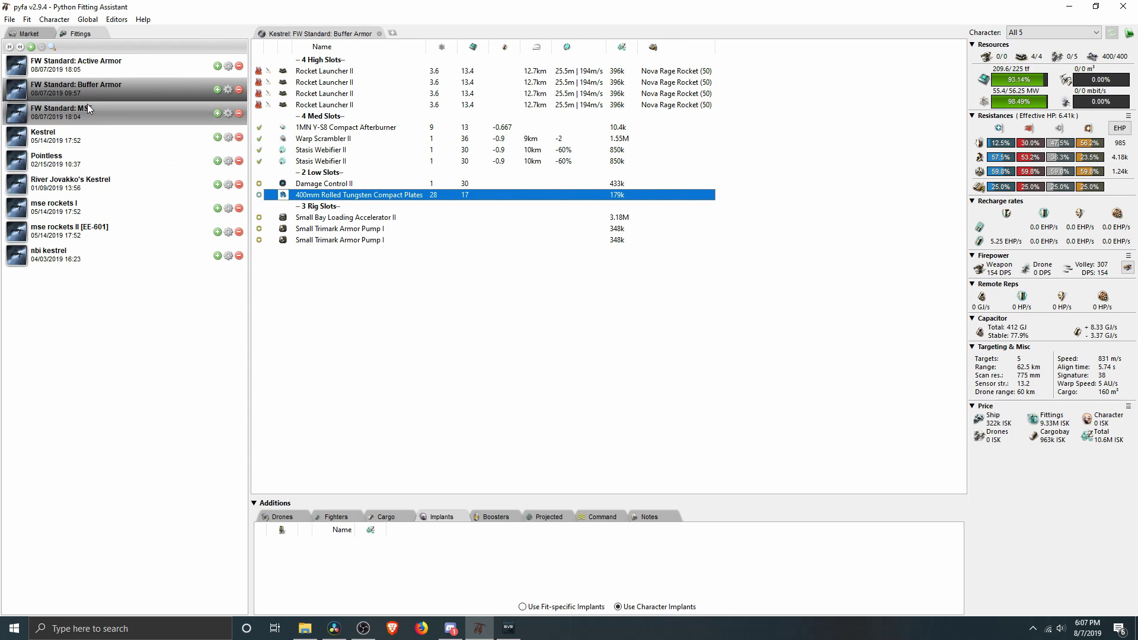
pyautogui.click(108, 61)
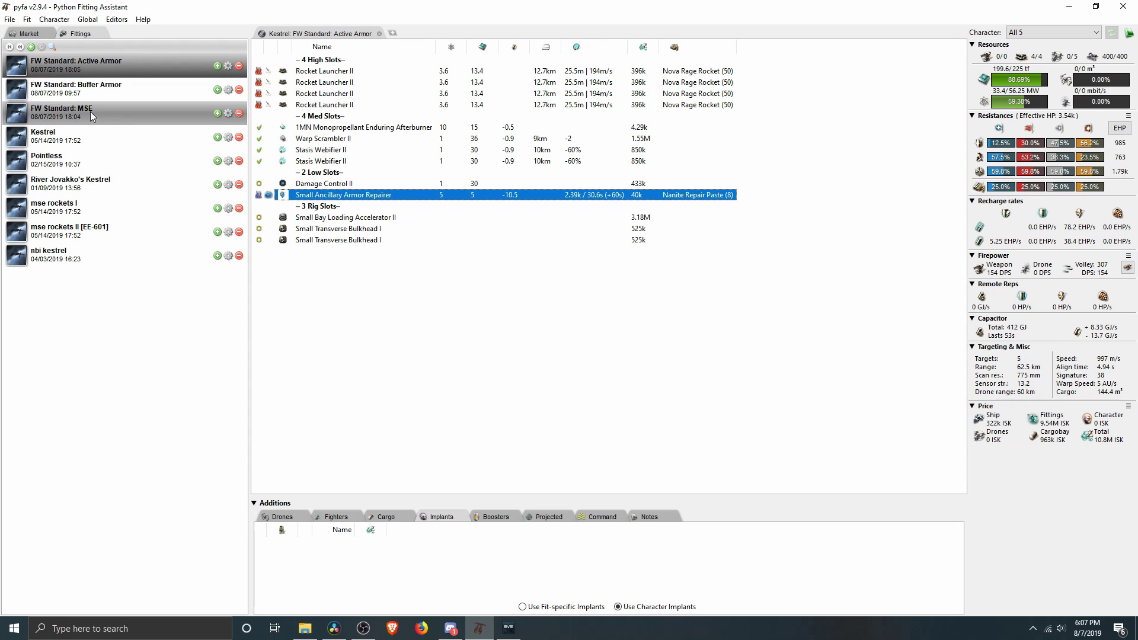
pyautogui.click(66, 112)
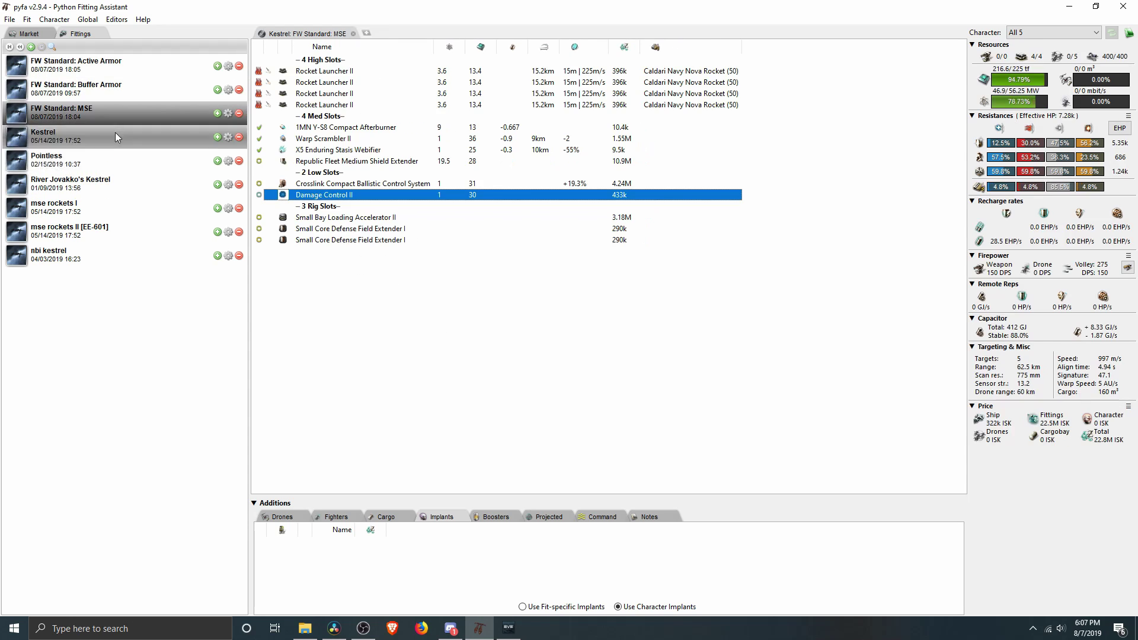
pyautogui.click(101, 96)
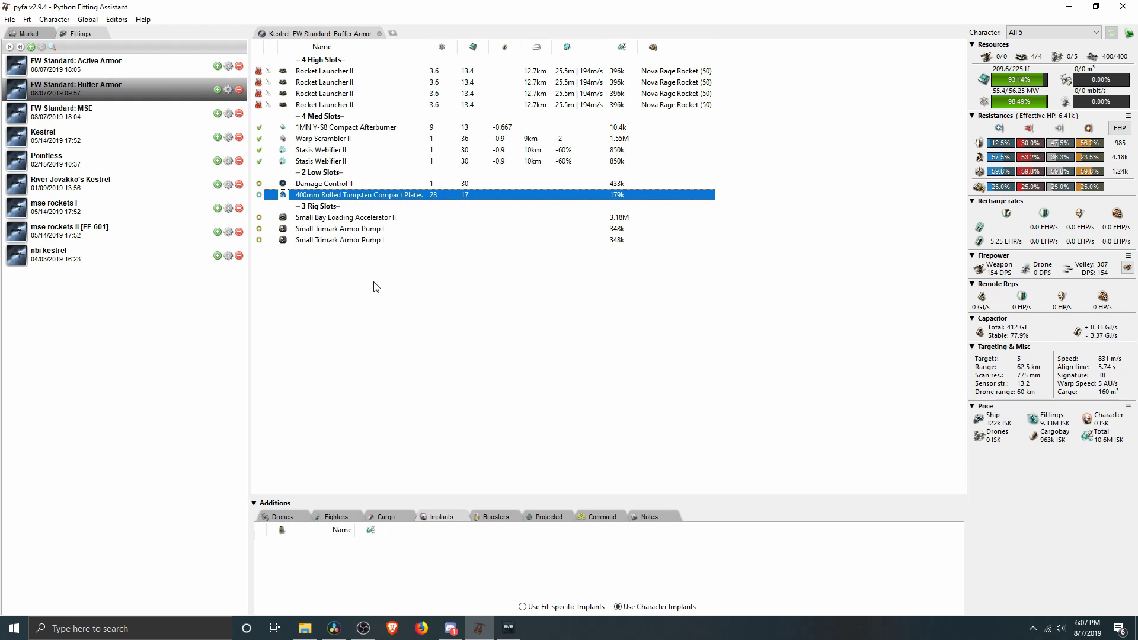
pyautogui.click(104, 112)
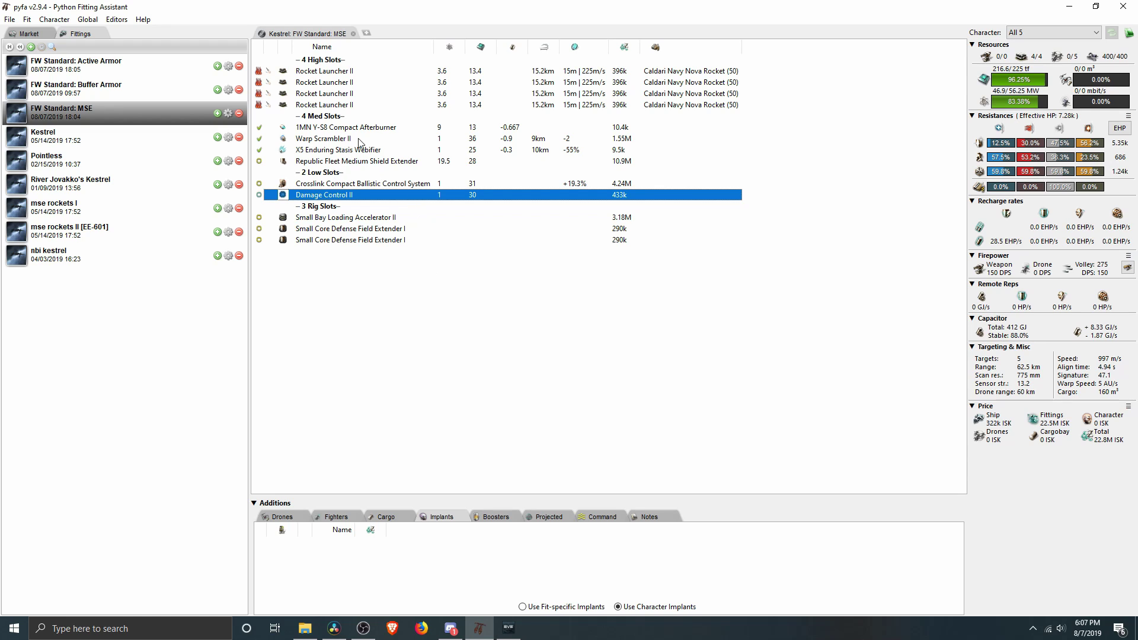
pyautogui.click(108, 82)
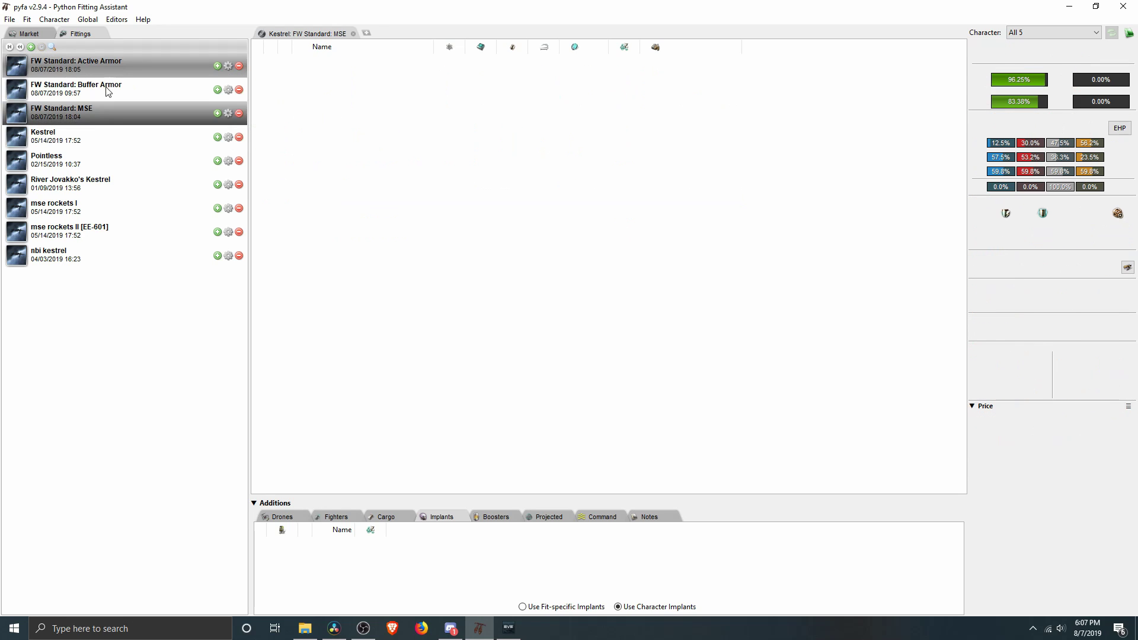
pyautogui.click(105, 64)
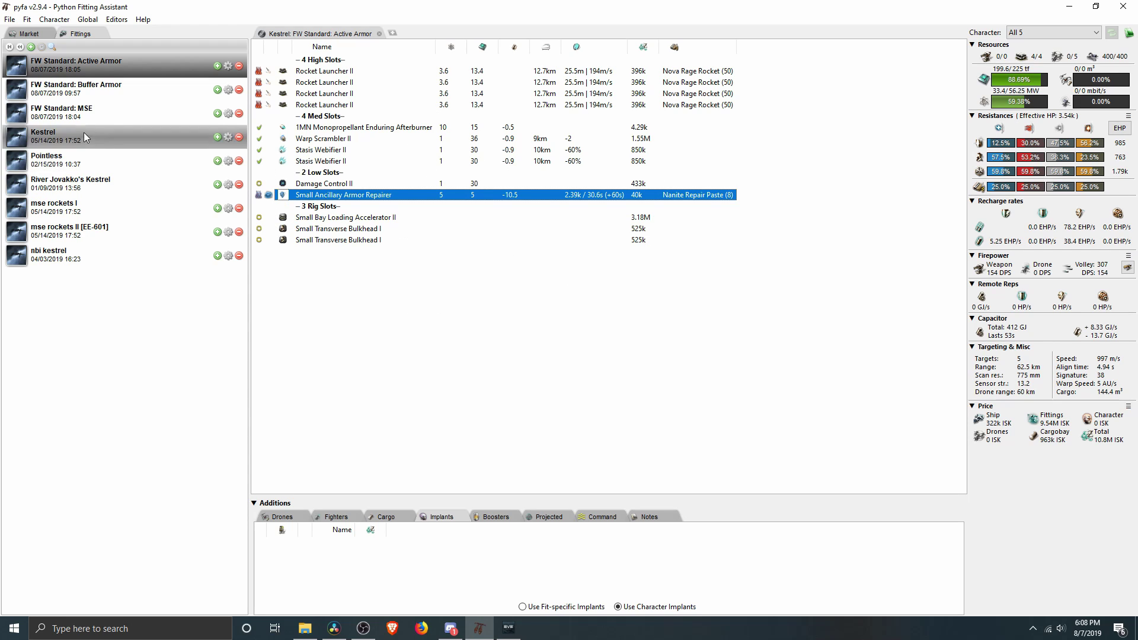
# Review the Kestrel's "FW Standard: Buffer Armor" fit and open the Condor fit "FW Standard: MSE, Neut".
pyautogui.click(97, 92)
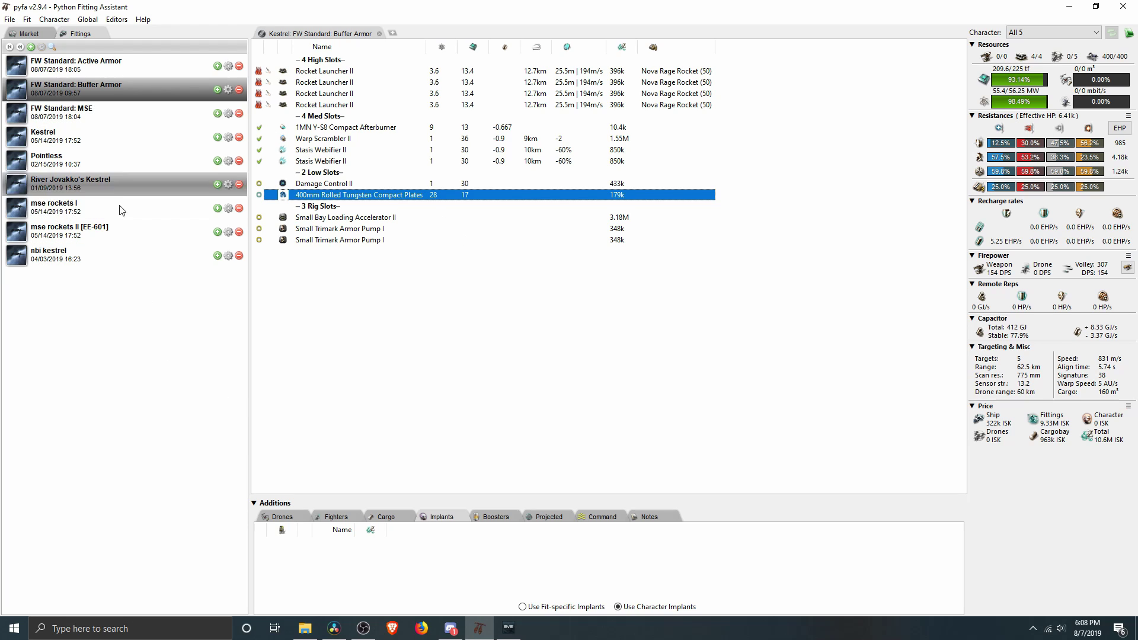
pyautogui.click(20, 46)
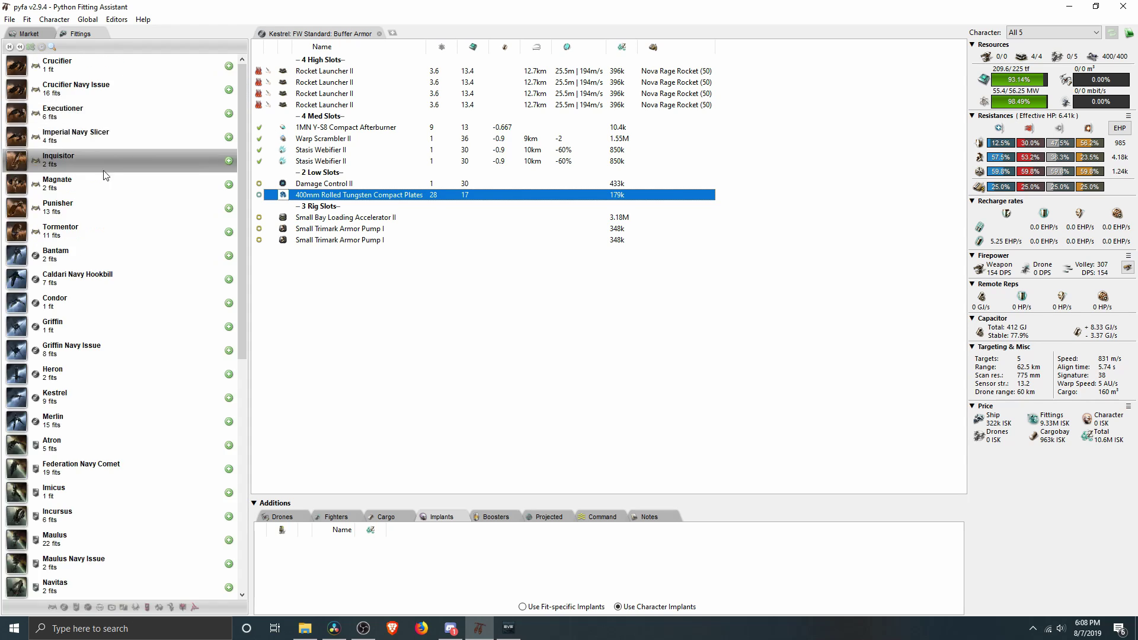
pyautogui.click(82, 300)
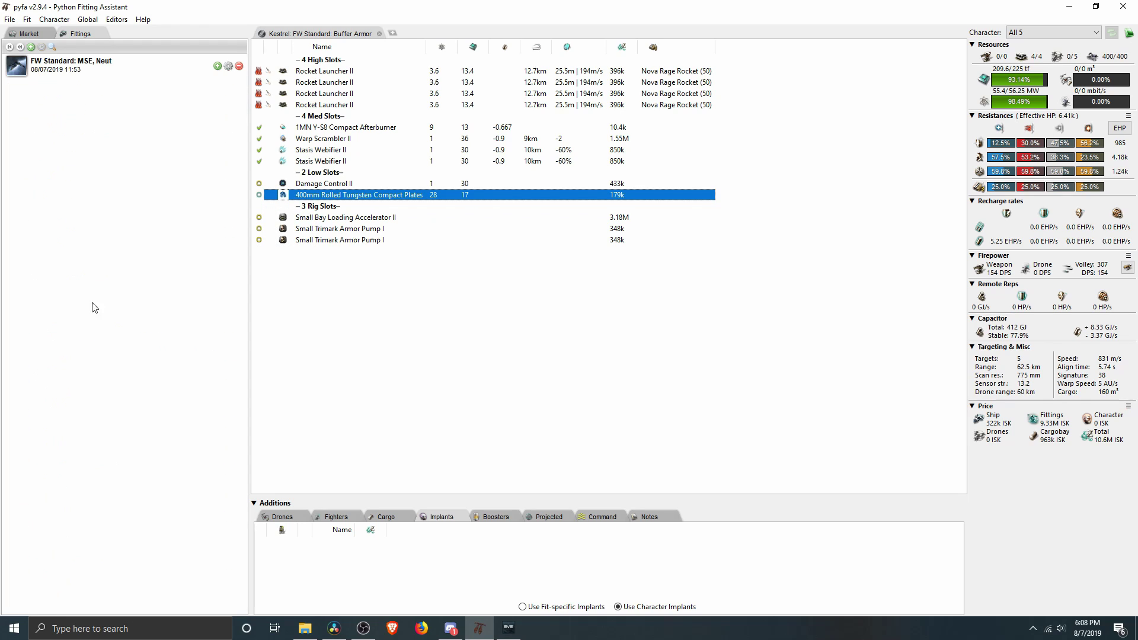
pyautogui.click(105, 67)
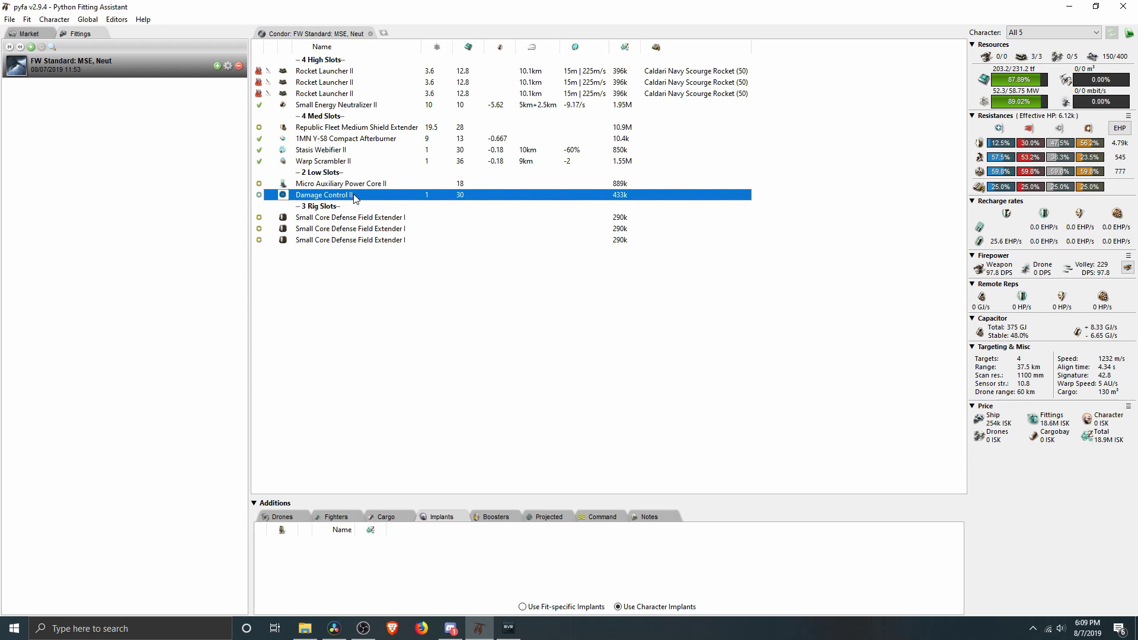
# Examine the Condor fit's low-slot modules, its three Small Core Defense Field Extender I rigs and its Small Energy Neutralizer II.
pyautogui.click(344, 186)
pyautogui.click(337, 196)
pyautogui.click(345, 218)
pyautogui.click(344, 228)
pyautogui.click(344, 239)
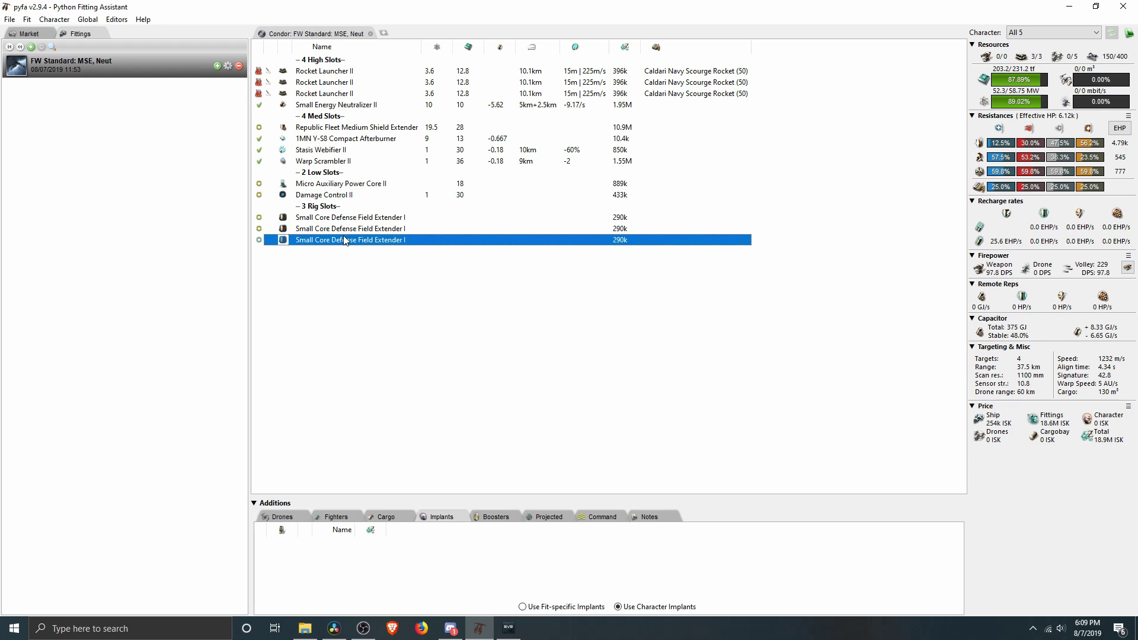
pyautogui.click(316, 107)
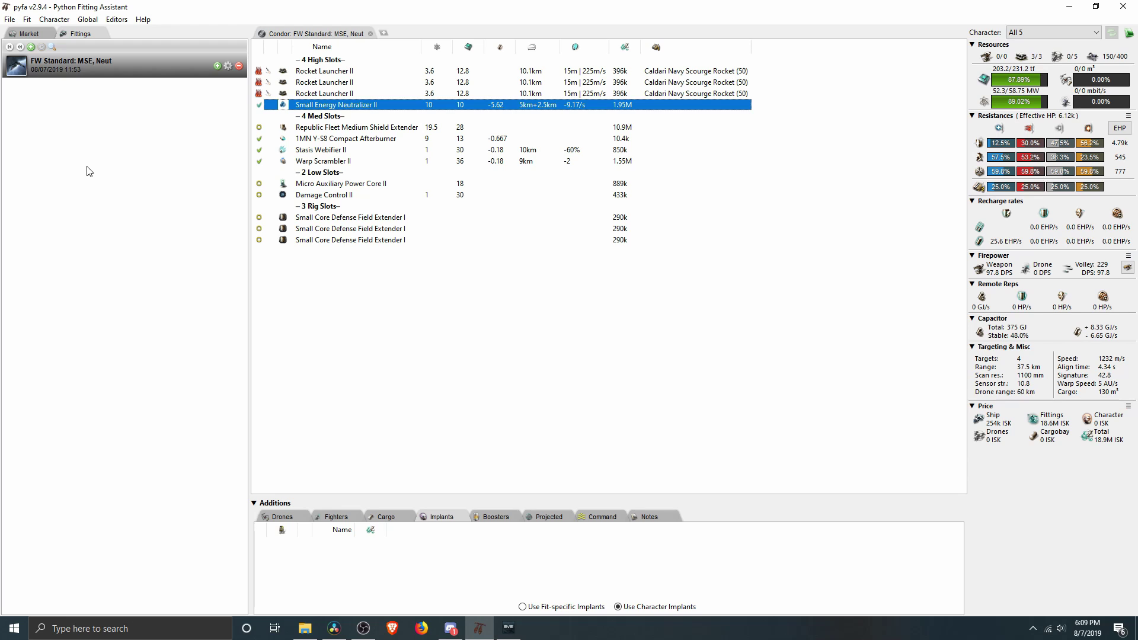
# Open the Caldari Navy Hookbill fit "FW Standard: 2x web, MSE" and overheat its 1MN Y-S8 Compact Afterburner.
pyautogui.click(21, 47)
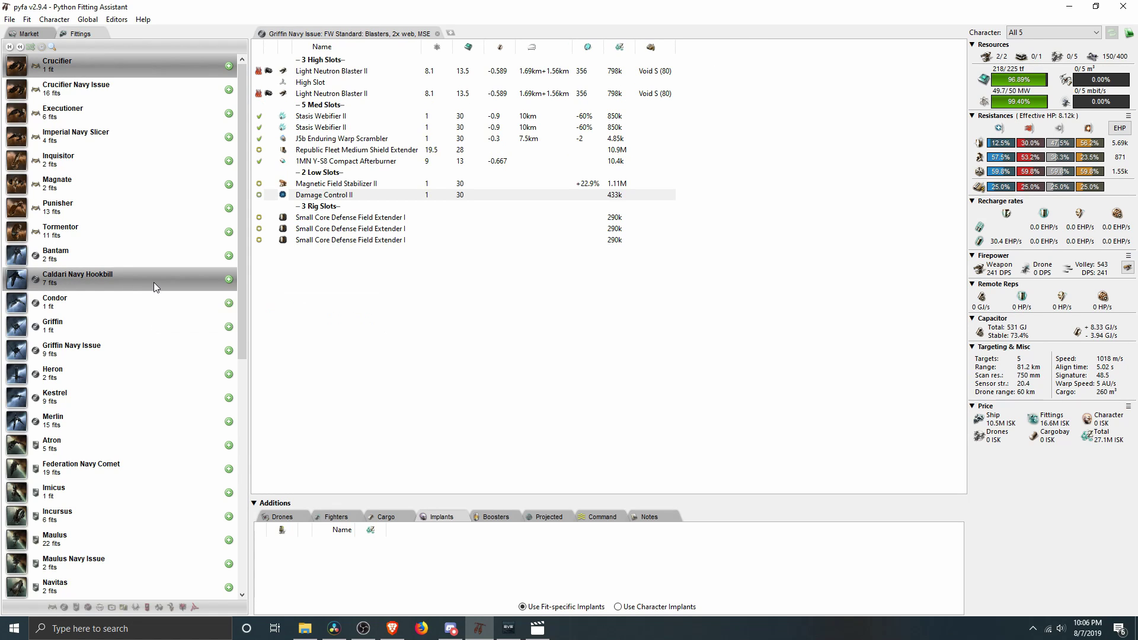
pyautogui.click(155, 282)
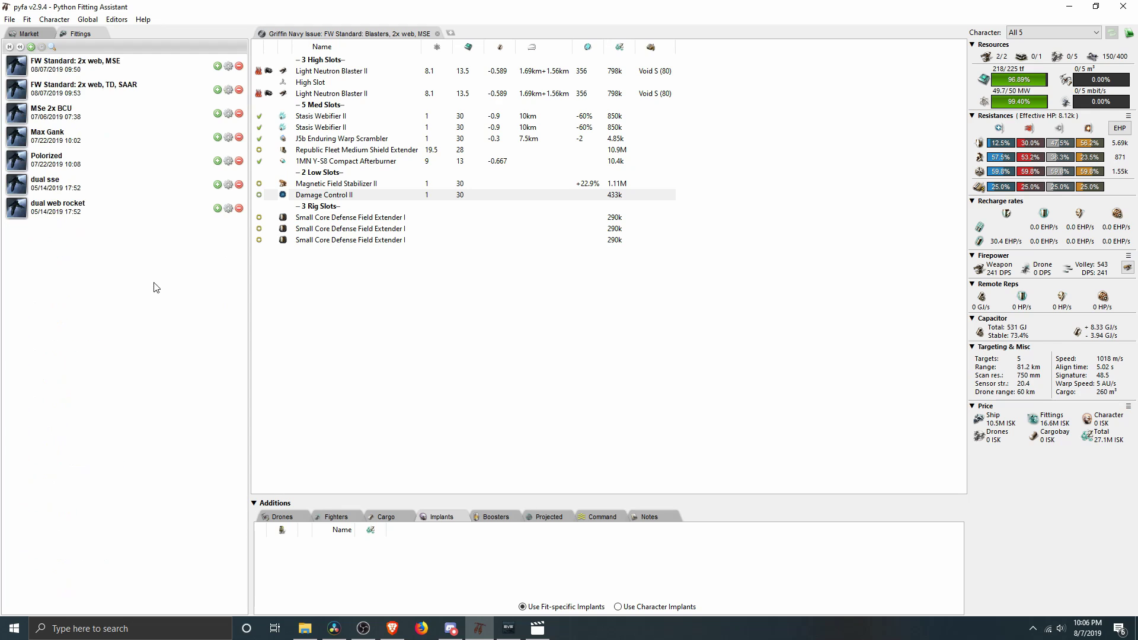
pyautogui.click(97, 62)
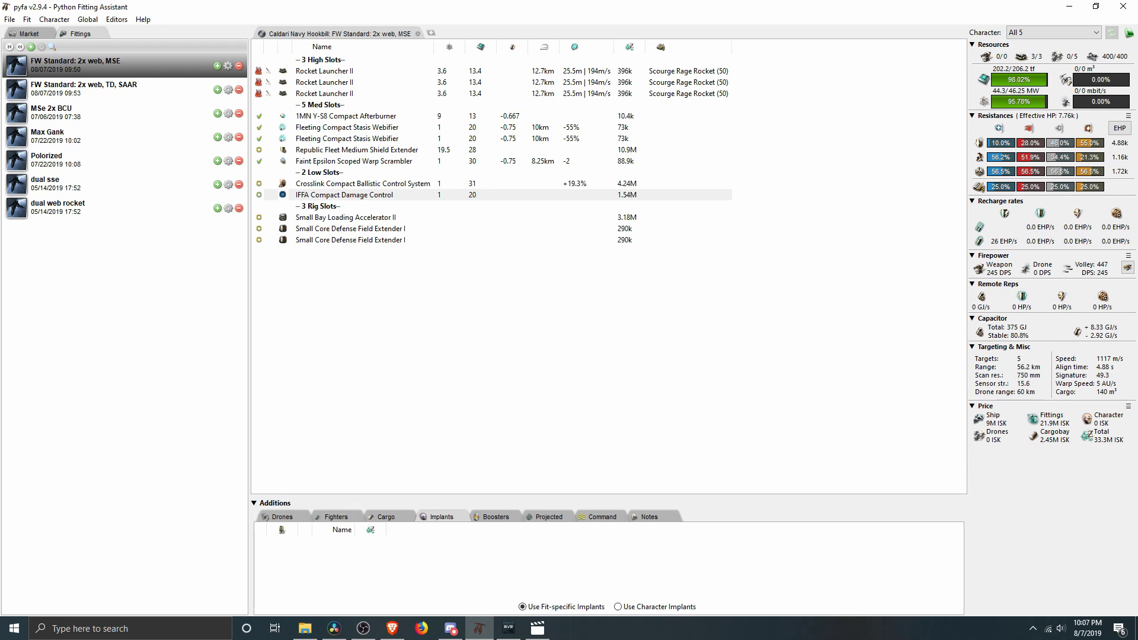
pyautogui.click(259, 116)
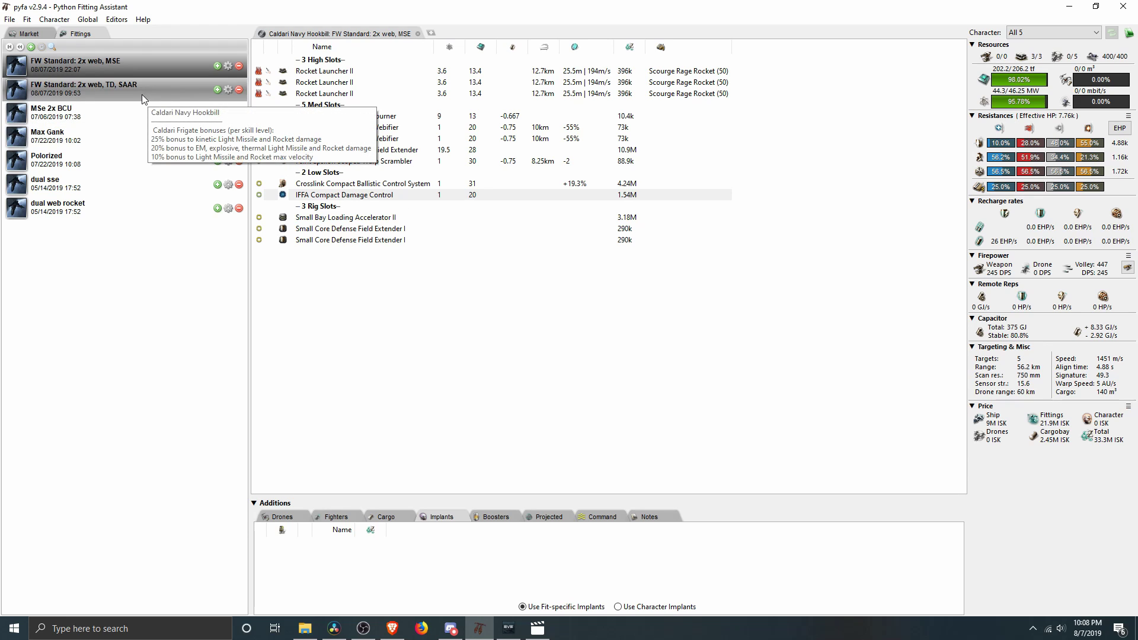
# Open the Hookbill fit "FW Standard: 2x web, TD, SAAR", overheat its Small Ancillary Armor Repairer and compare it with the MSE fit.
pyautogui.click(116, 89)
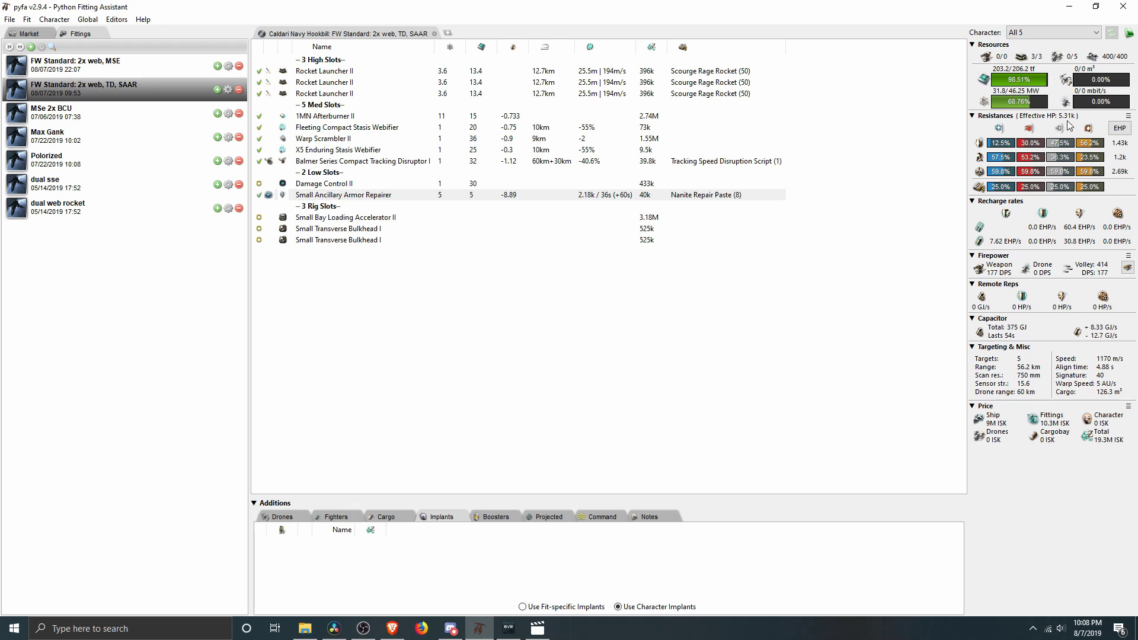
pyautogui.click(259, 196)
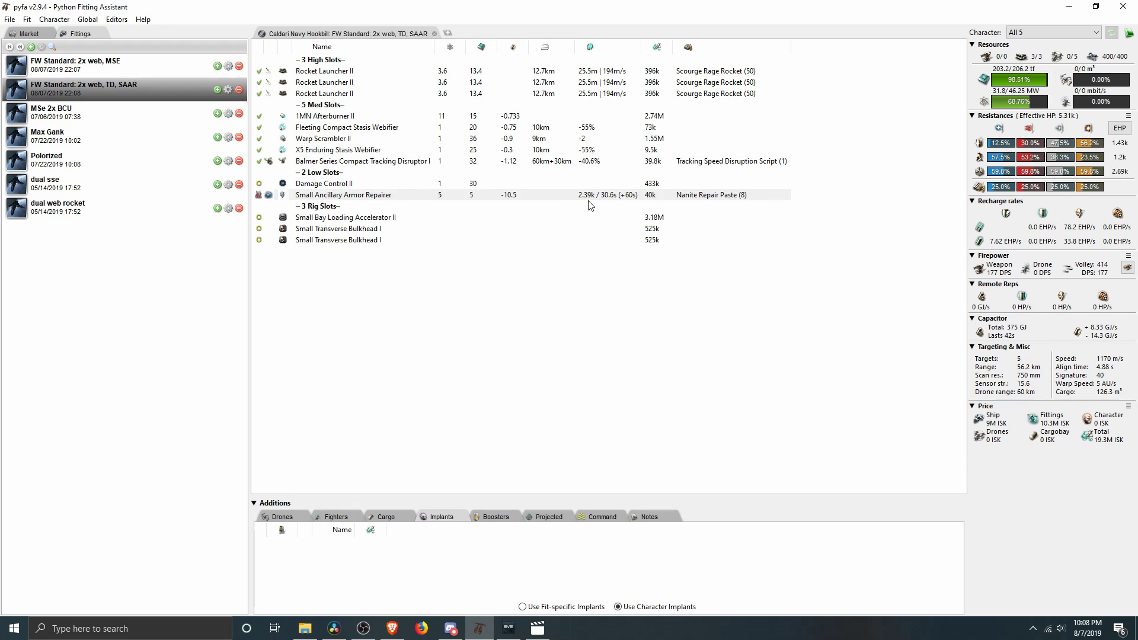
pyautogui.moveTo(590, 203)
pyautogui.press('Up')
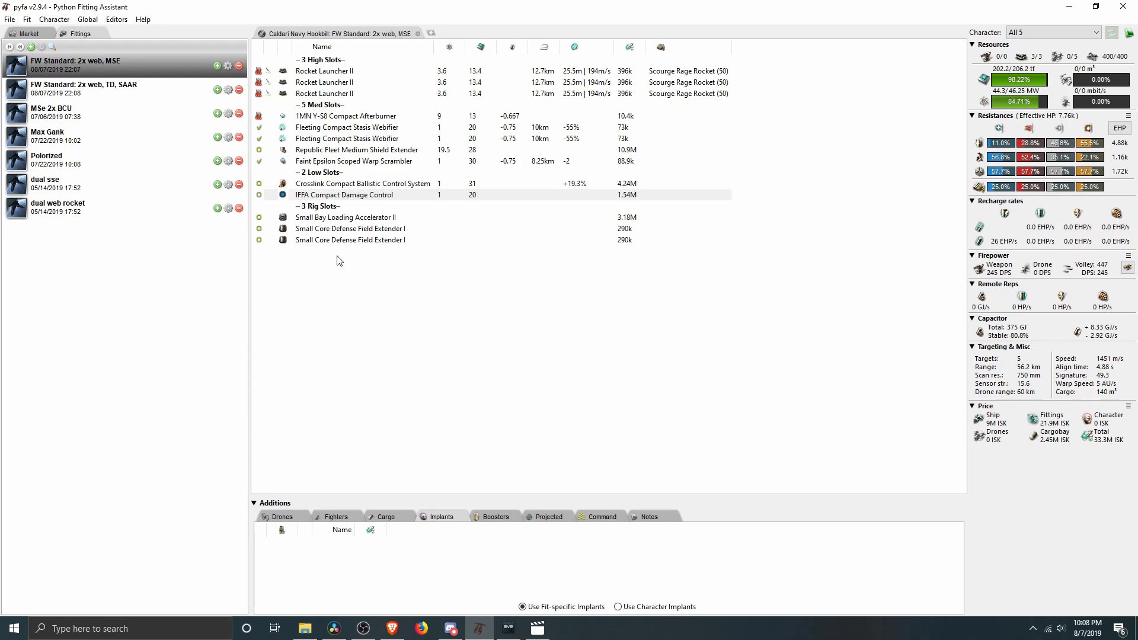
pyautogui.press('Down')
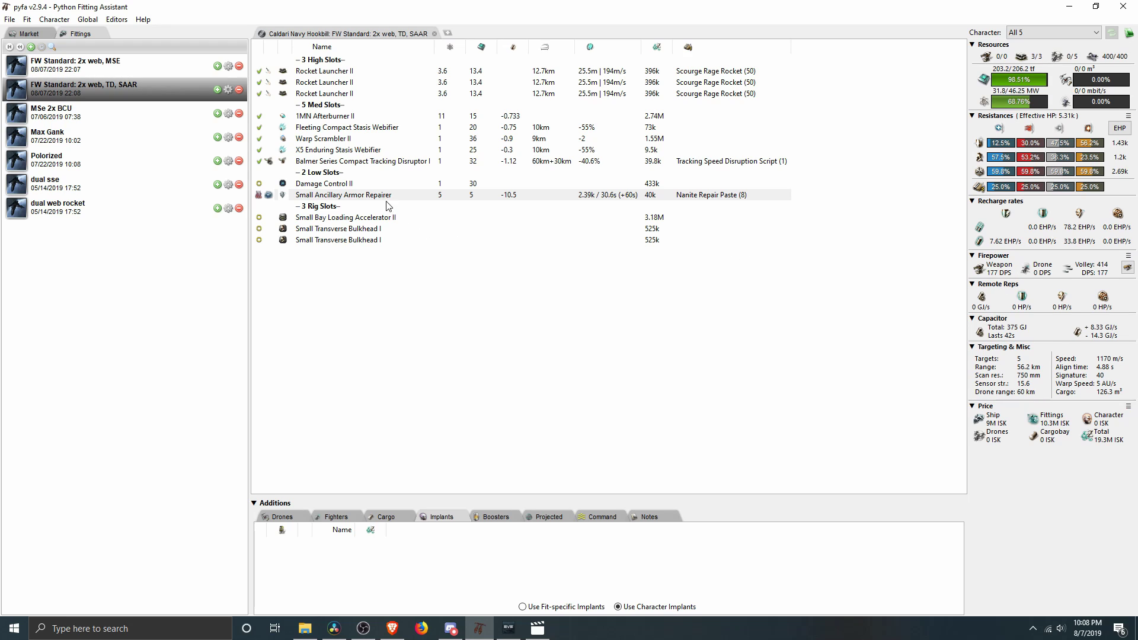
# Overheat the three Rocket Launcher II modules on the TD, SAAR fit and compare its damage with the MSE fit.
pyautogui.click(261, 82)
pyautogui.click(261, 93)
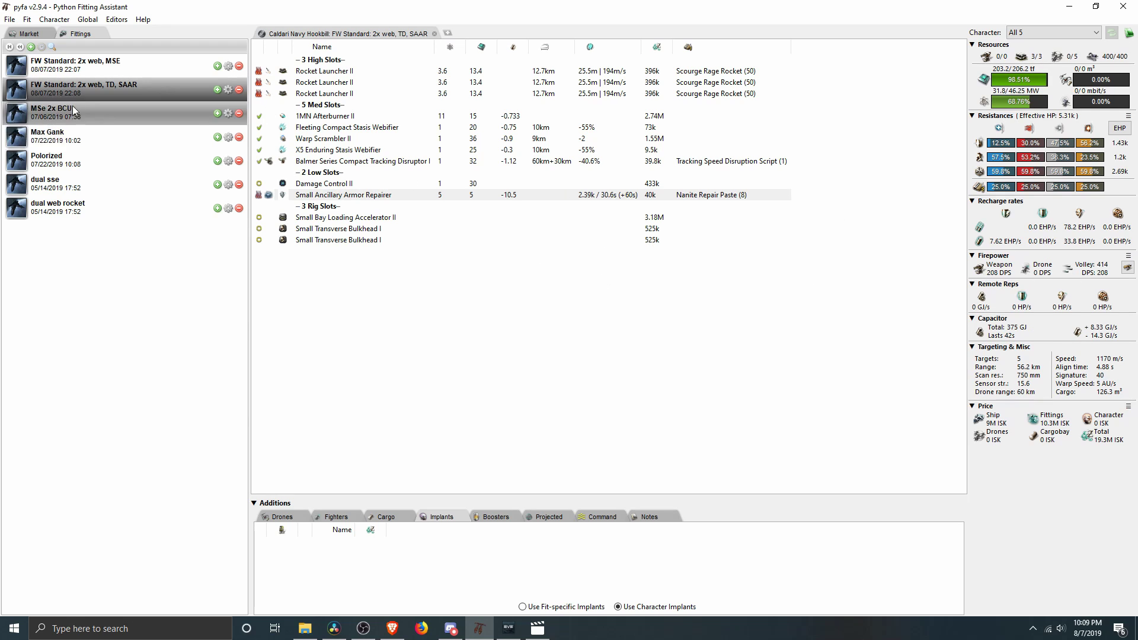
pyautogui.click(70, 66)
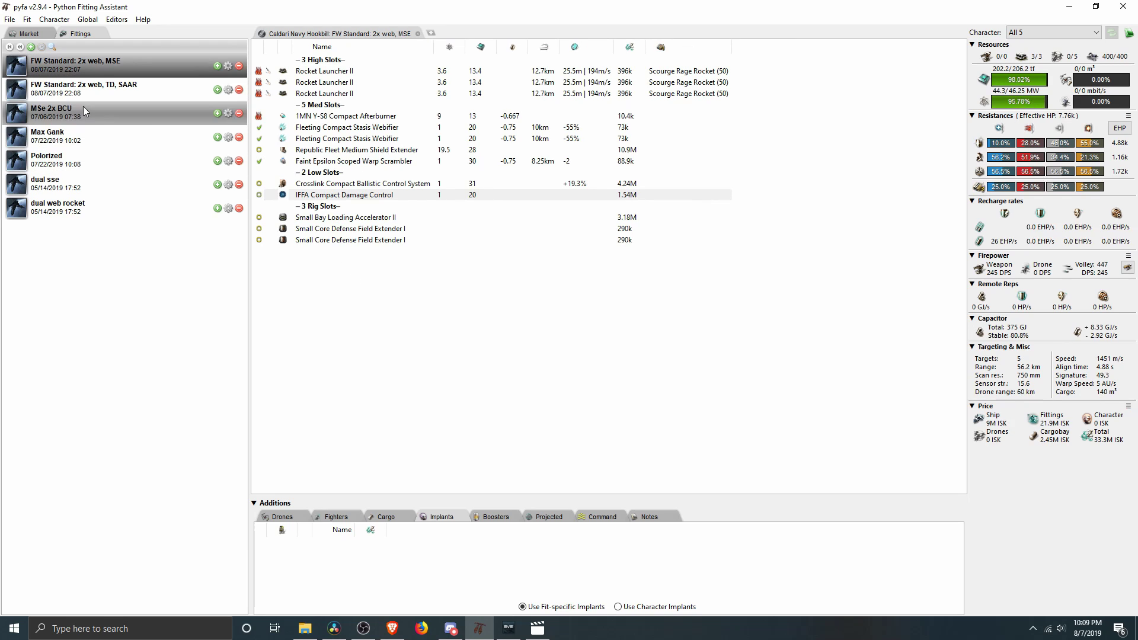
pyautogui.click(88, 88)
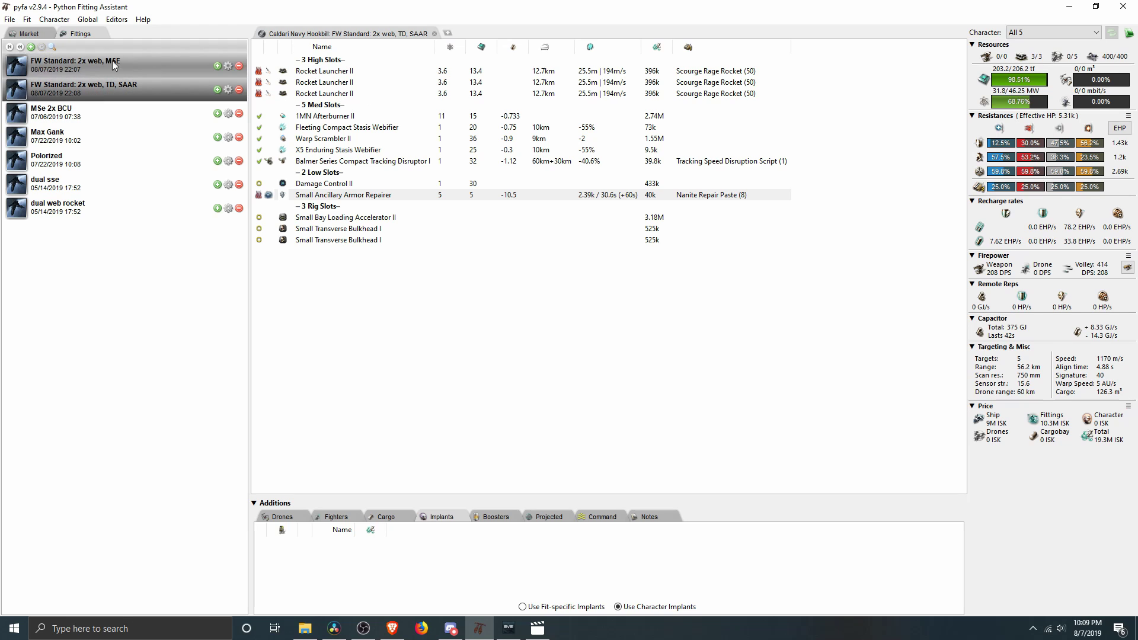
# Check the Griffin Navy Issue's ship bonuses and open its fit "FW Standard: Blasters, 2x web, MSE" to review the modules and stats.
pyautogui.click(20, 47)
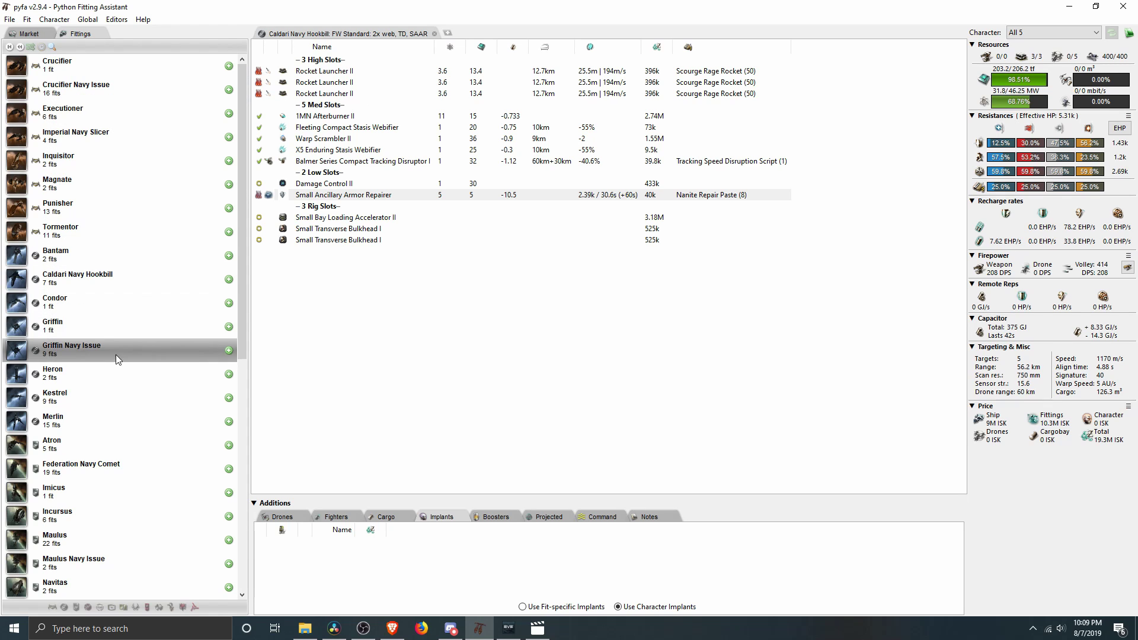
pyautogui.moveTo(116, 357)
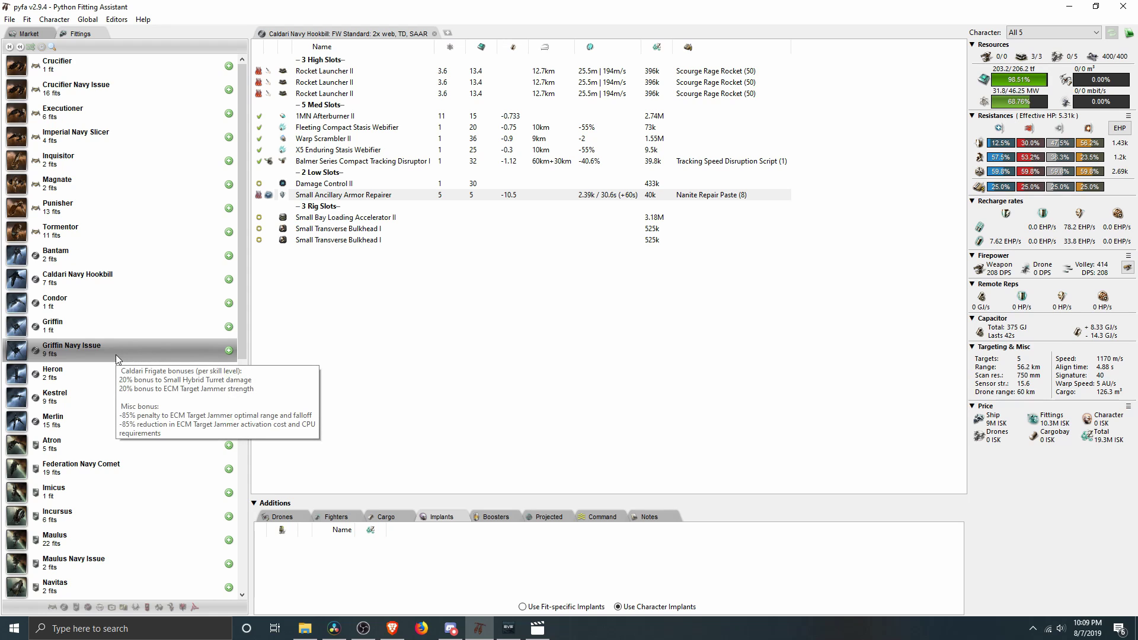
pyautogui.click(115, 354)
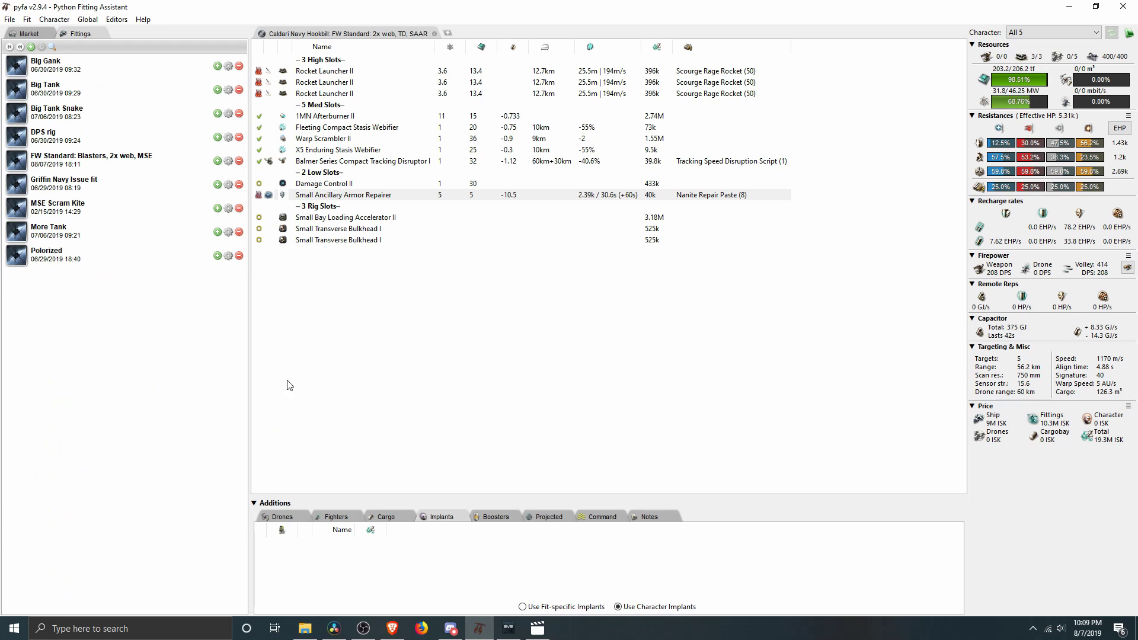
pyautogui.click(122, 158)
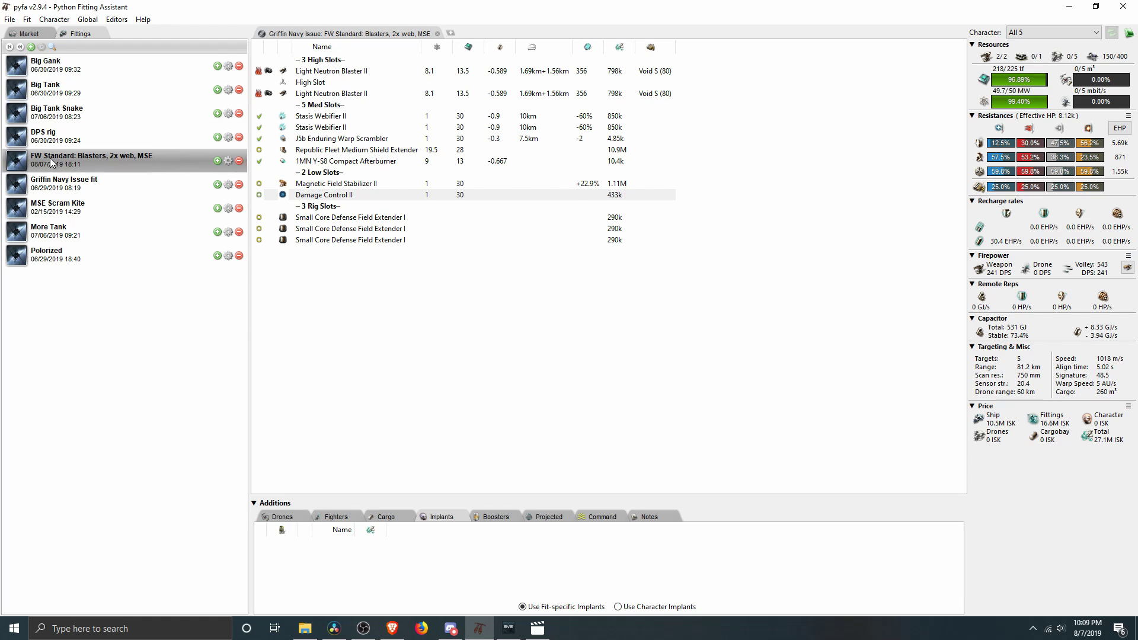
pyautogui.moveTo(30, 161)
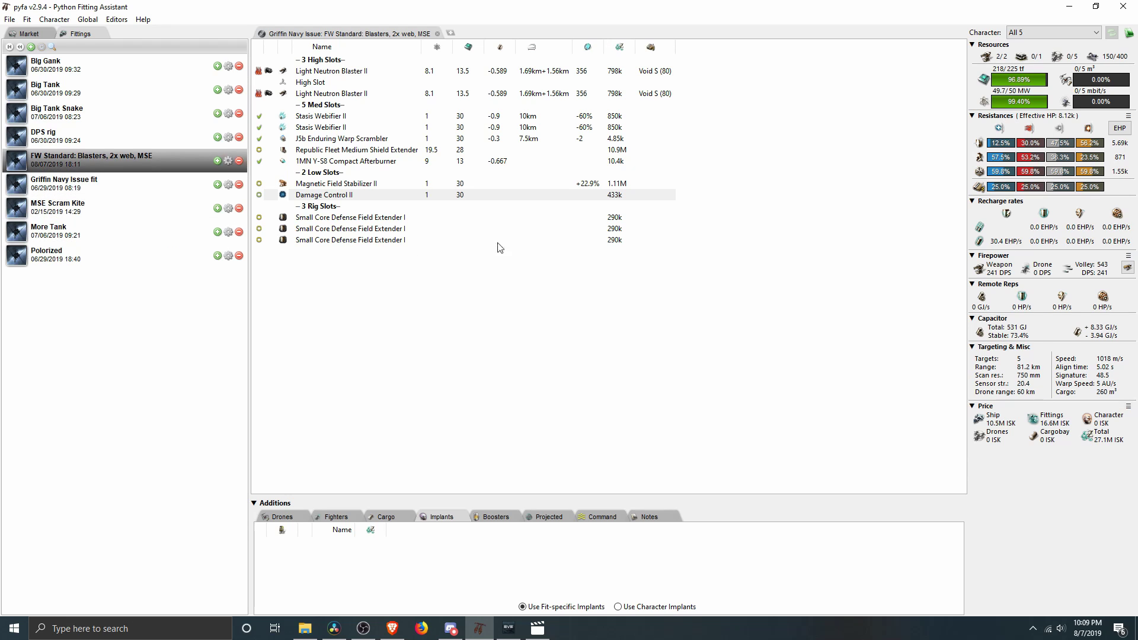
pyautogui.moveTo(81, 169)
# Return to the ship list and browse the frigates below the Caldari hulls.
pyautogui.click(21, 48)
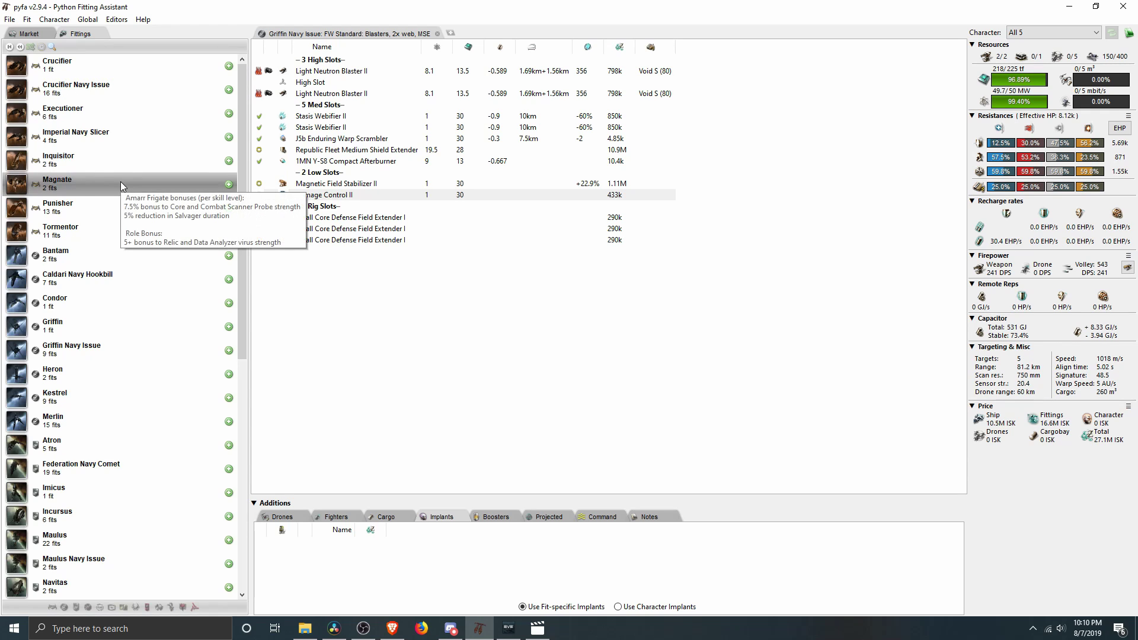
pyautogui.scroll(-1, 124, 184)
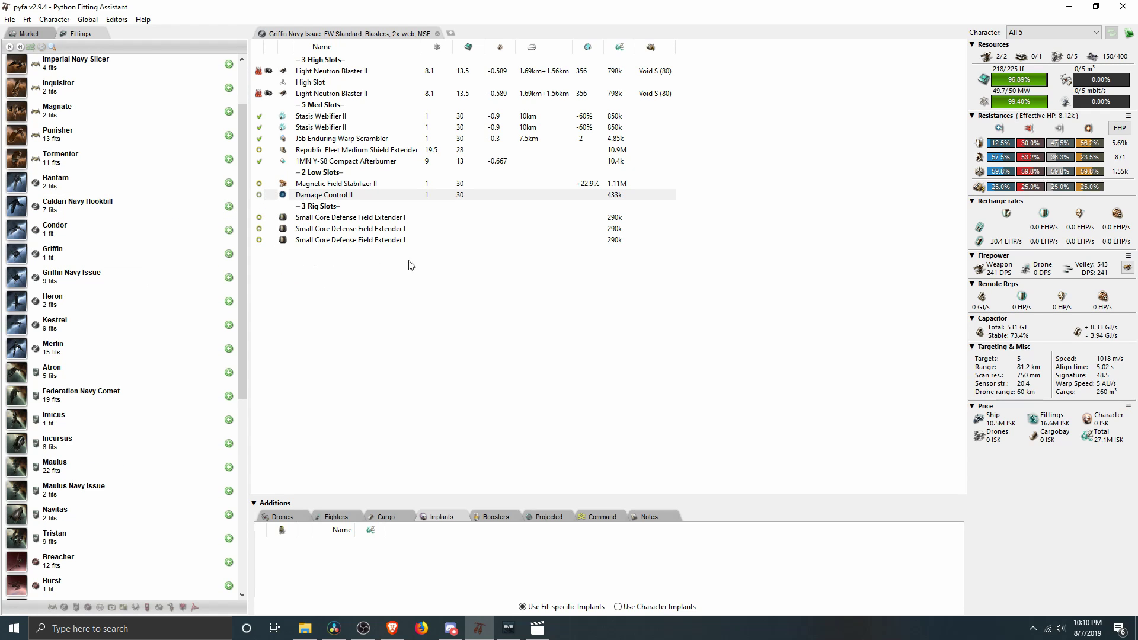